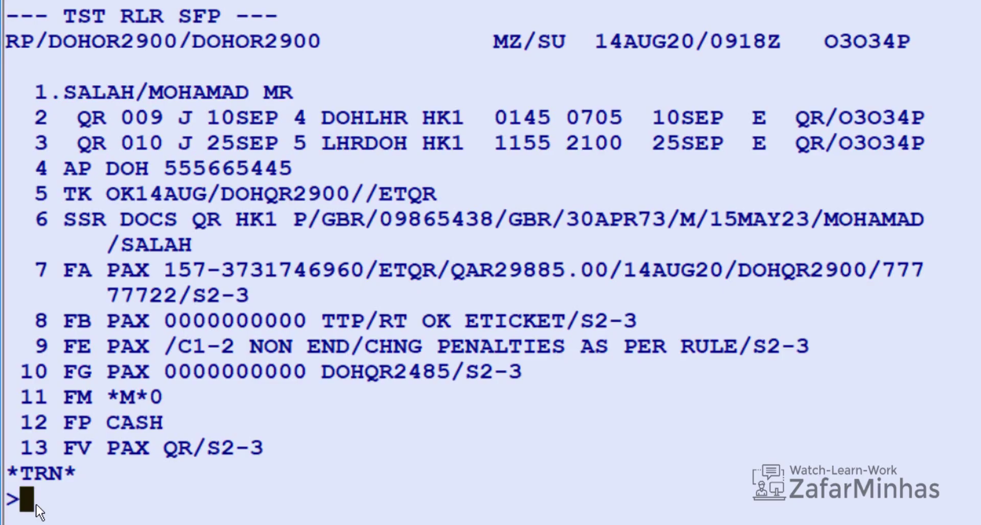
Step: Display the original e-ticket from FA line 7 with TWD/L7, showing fare basis JLQAR1FE and QAR 29885.00
type("TWD")
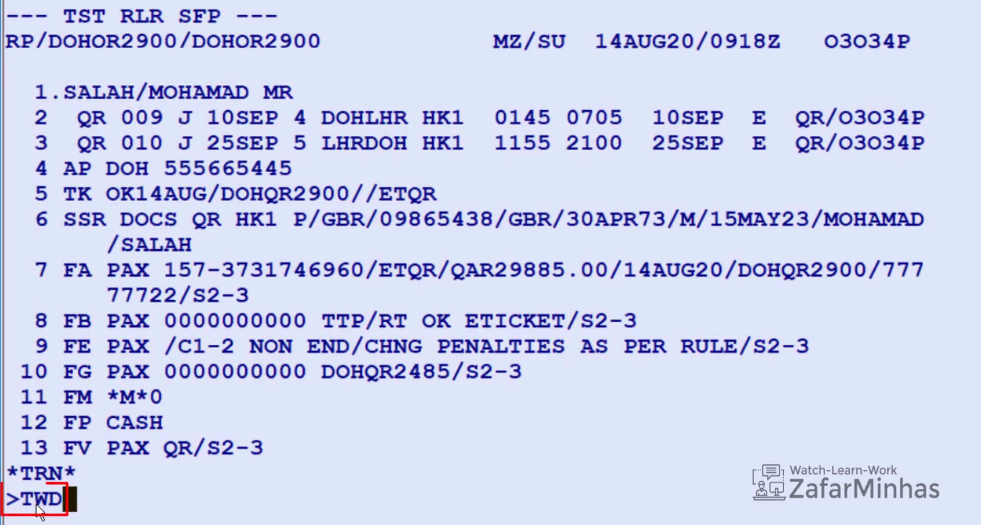
type("/L")
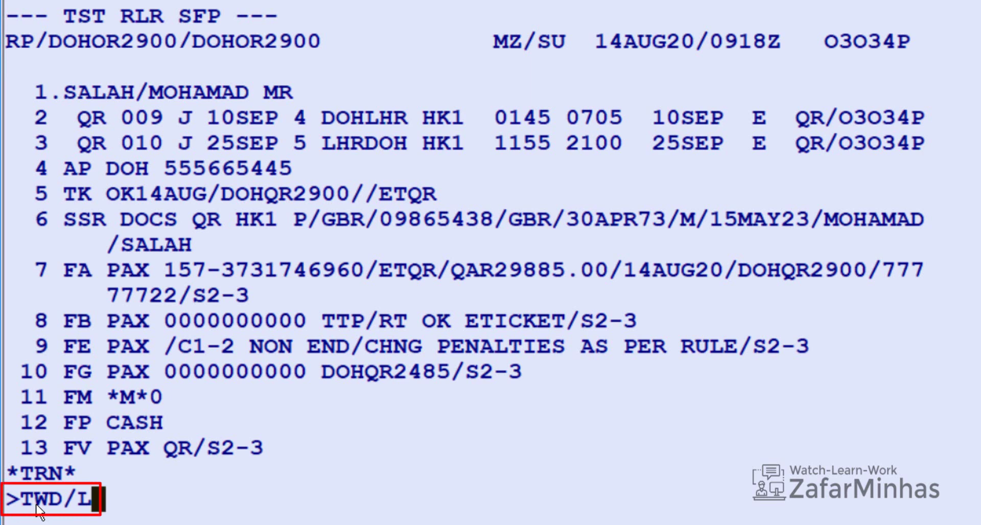
type("7")
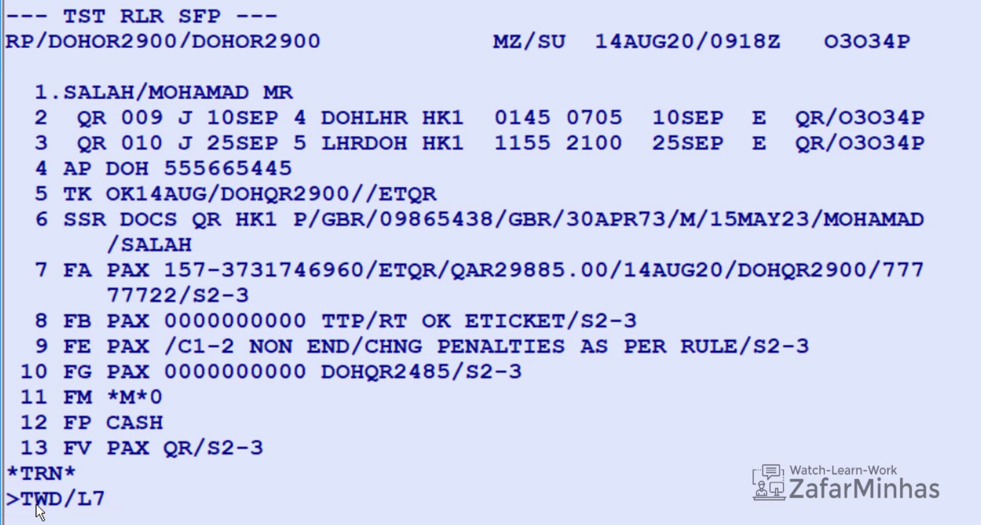
key("Return")
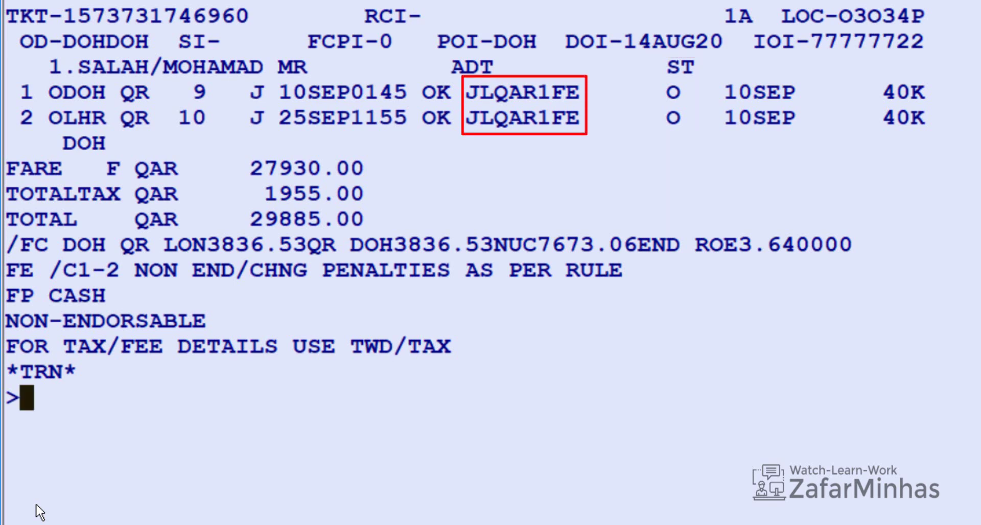
type("FQD DOH")
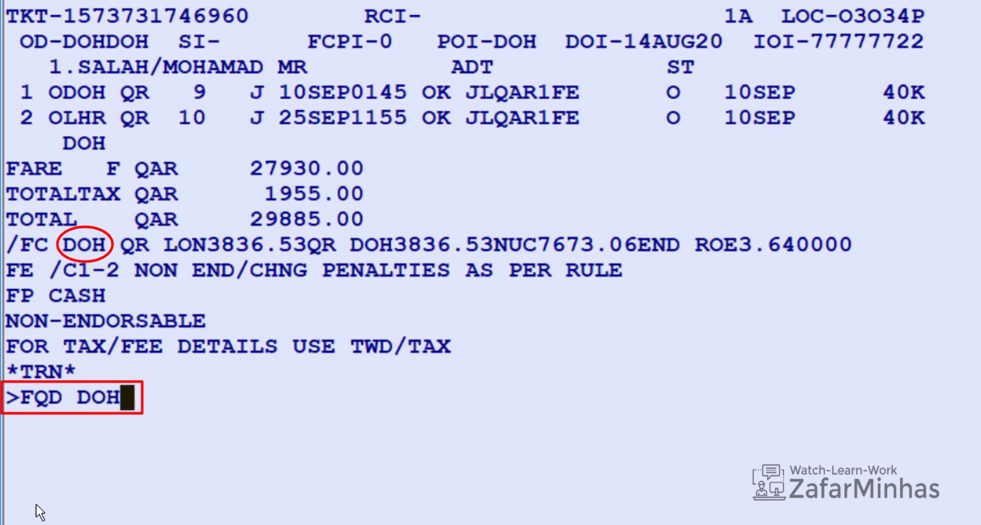
type("LON")
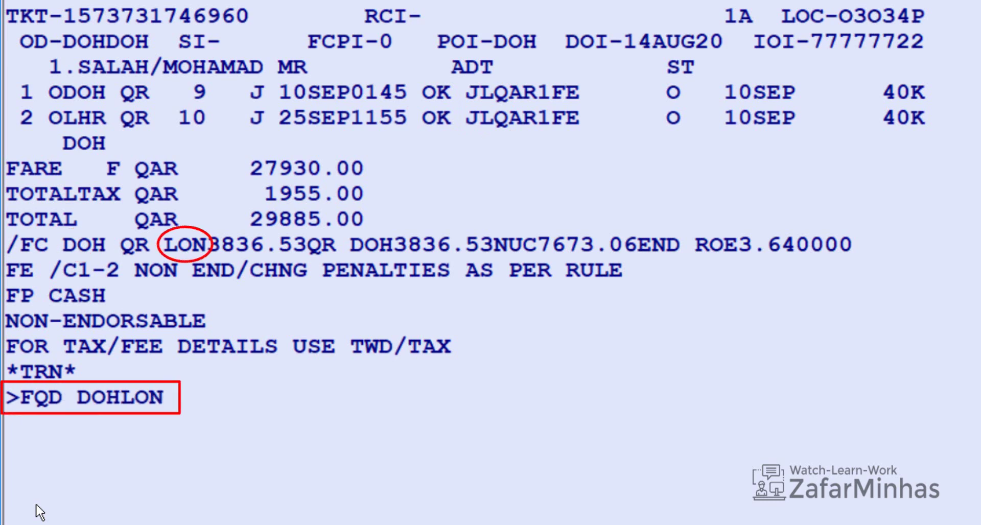
type("/A")
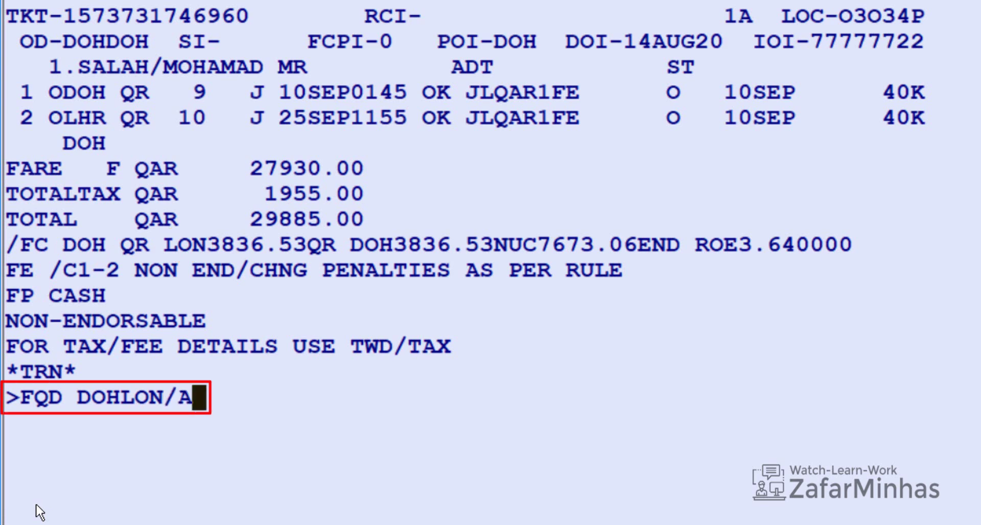
type("QR")
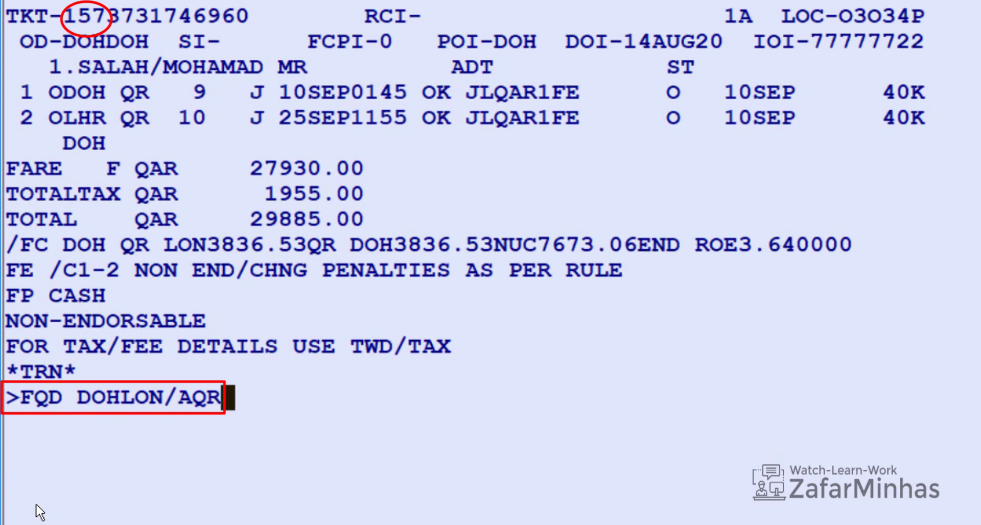
type("/C")
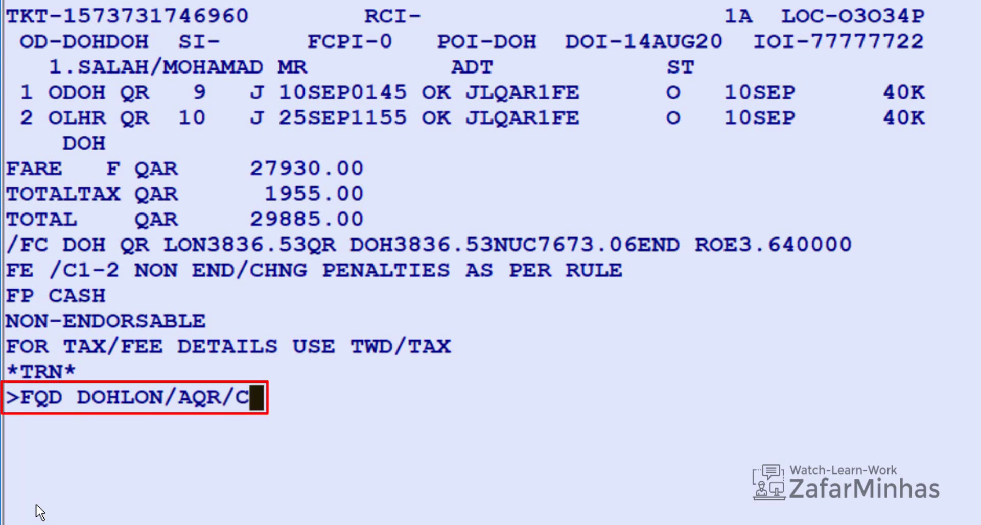
type("J")
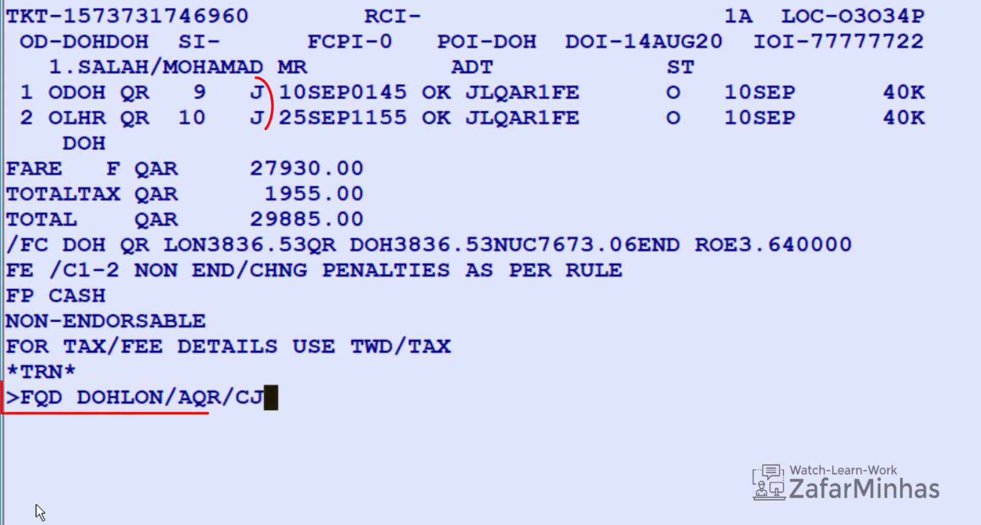
type("/D10SEP20")
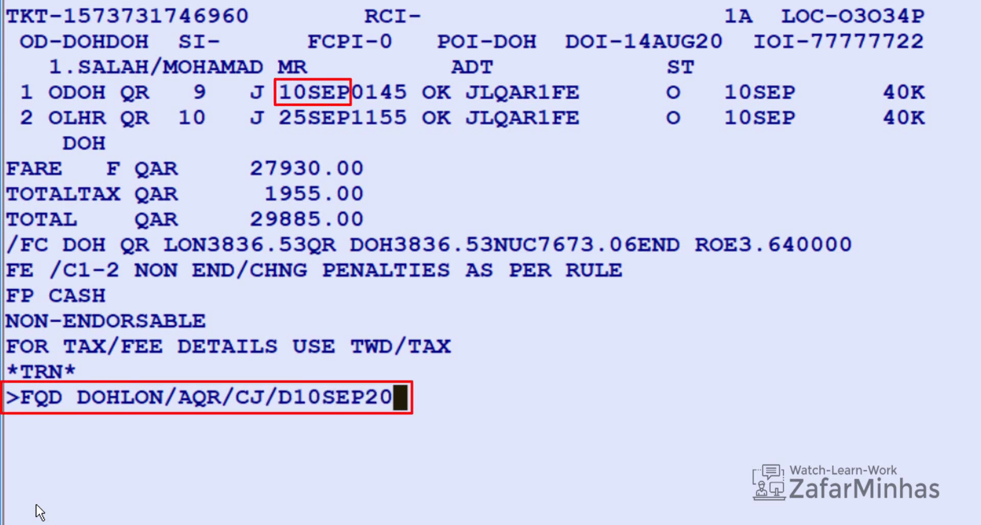
type("/R")
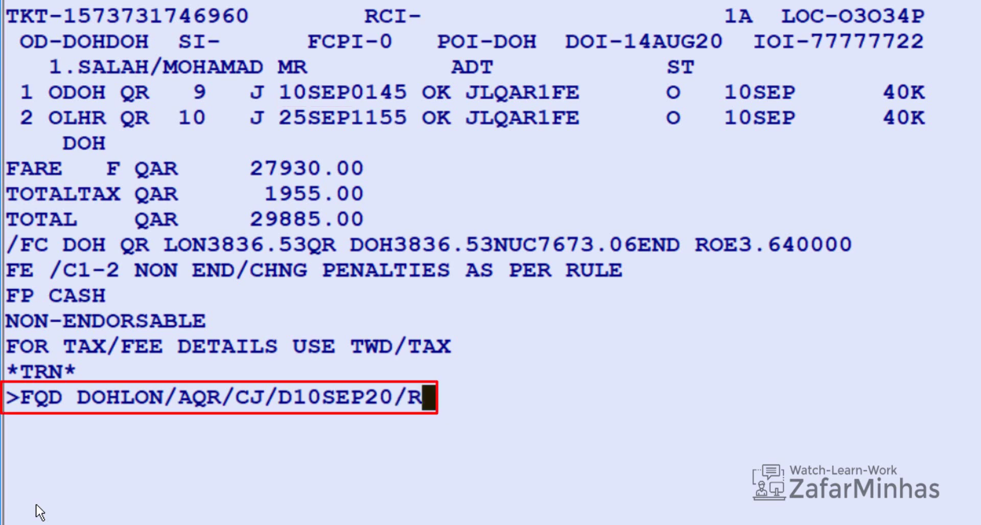
type(",14AUG2")
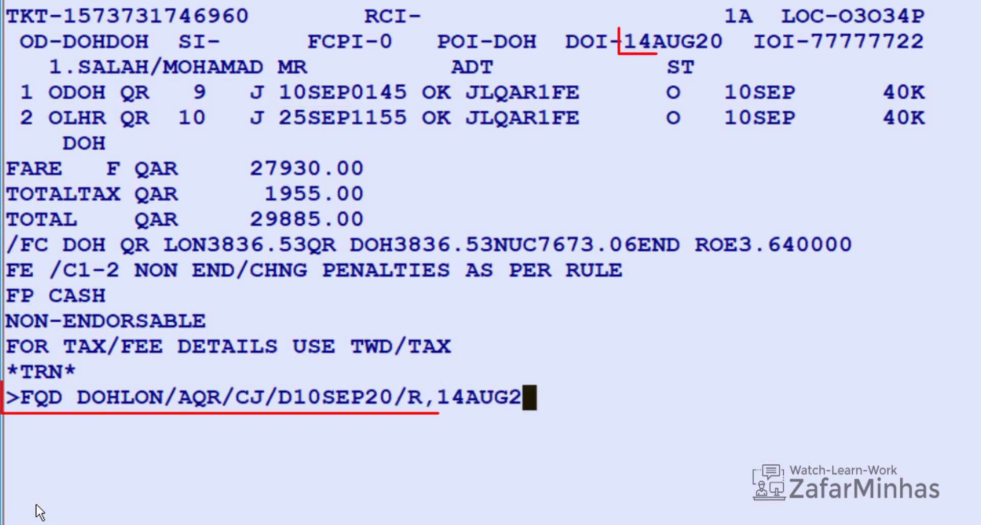
type("0")
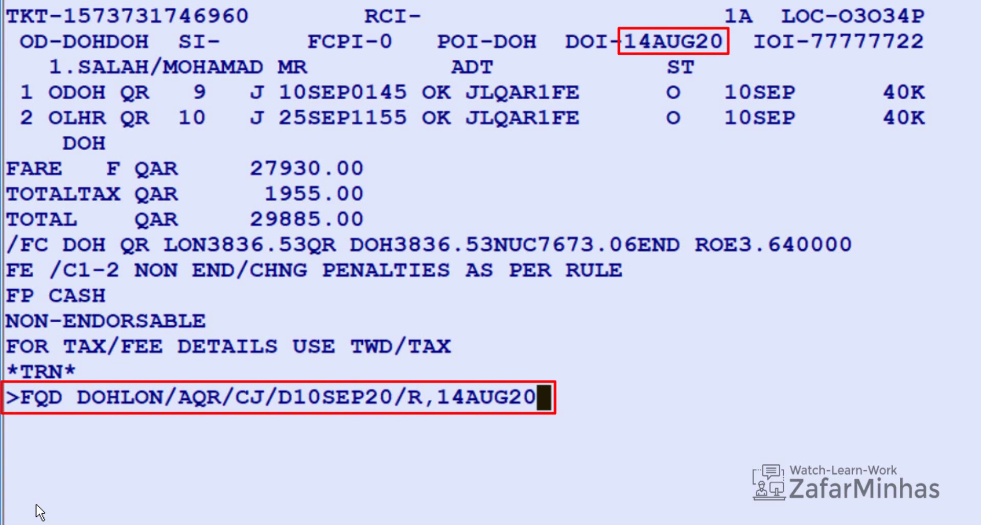
Step: Run FQD DOHLON/AQR/CJ/D10SEP20/R,14AUG20 to list Qatar business fares priced as of 14AUG20
key("Return")
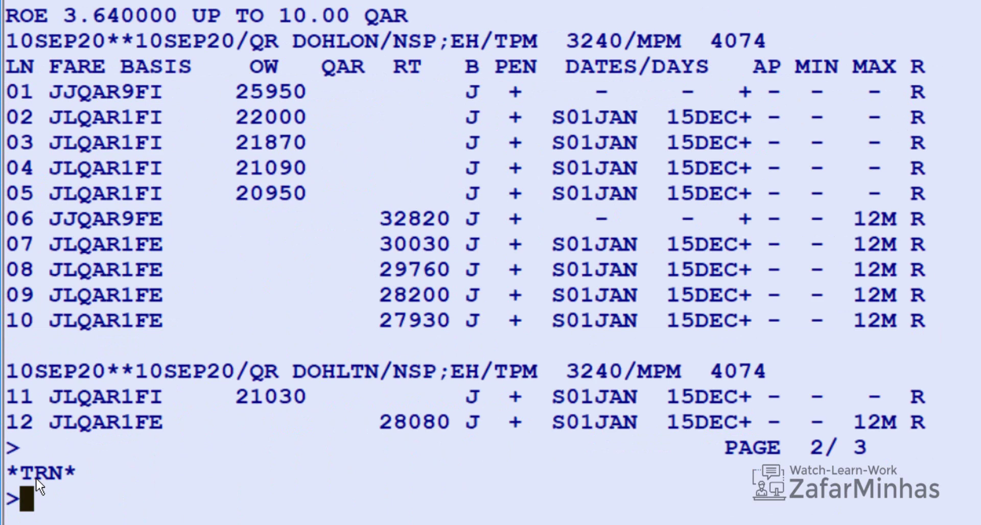
Step: Show the penalty rules for fare line 10 with FQN10*PE and page to the next page
type("FQN")
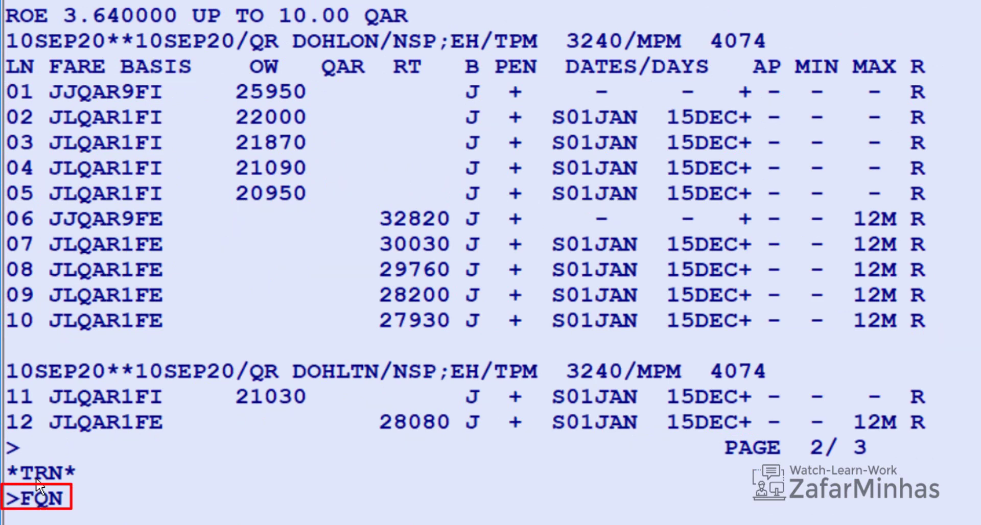
type("1")
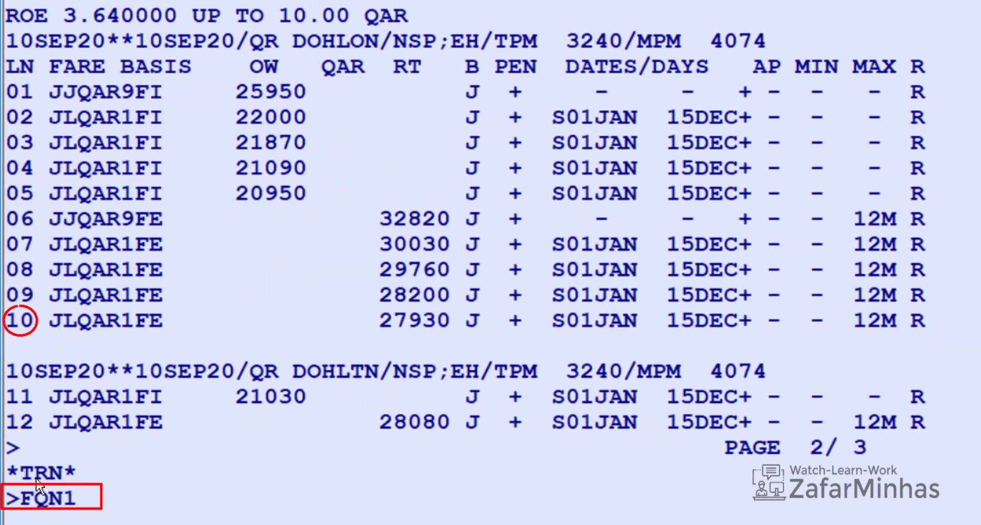
type("0*PE")
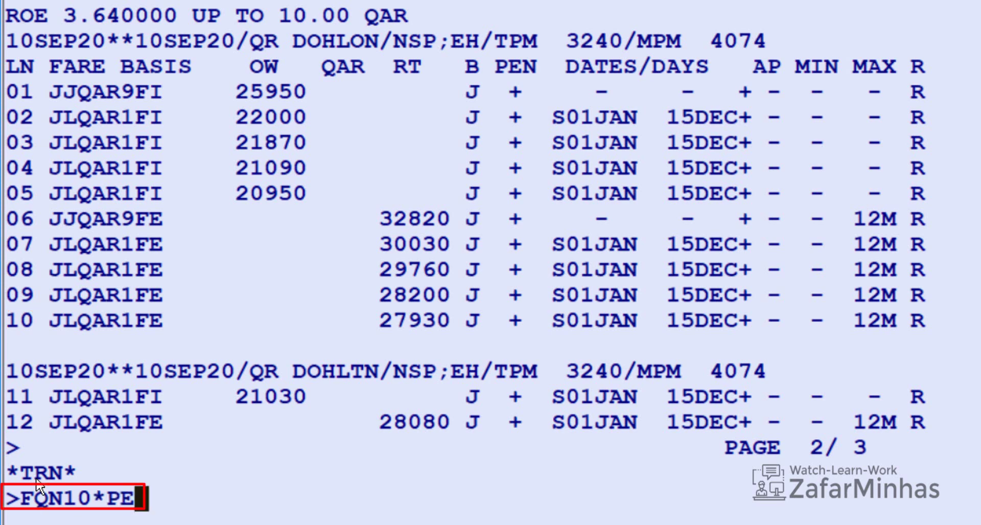
key("Return")
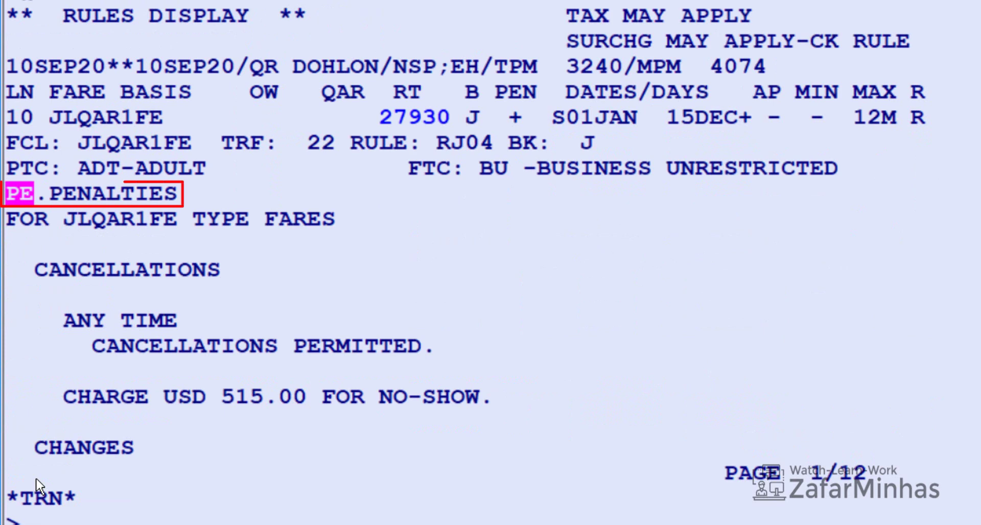
key("Page_Down")
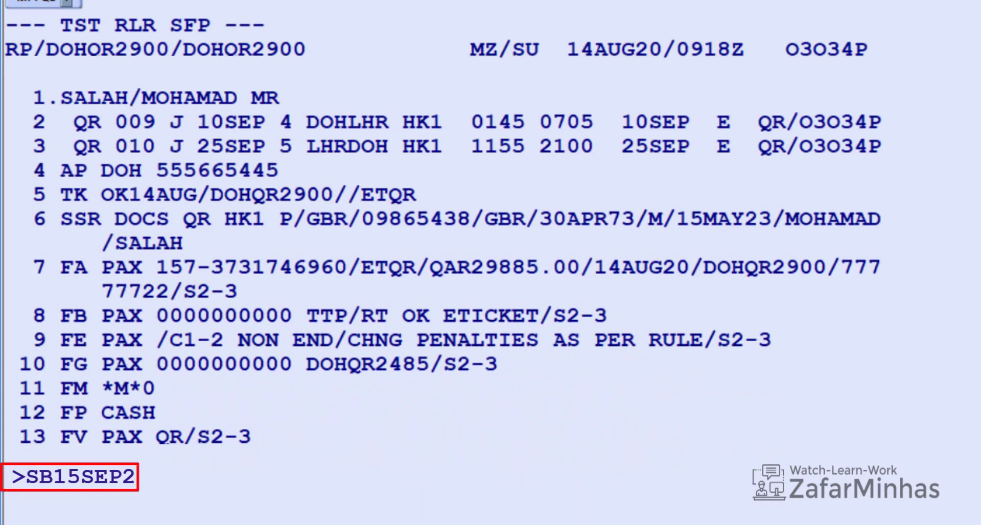
Step: Rebook flights to 15SEP and 30SEP with SB15SEP2/SB30SEP3, then save with RFA;ER
type("/SB30SEP3")
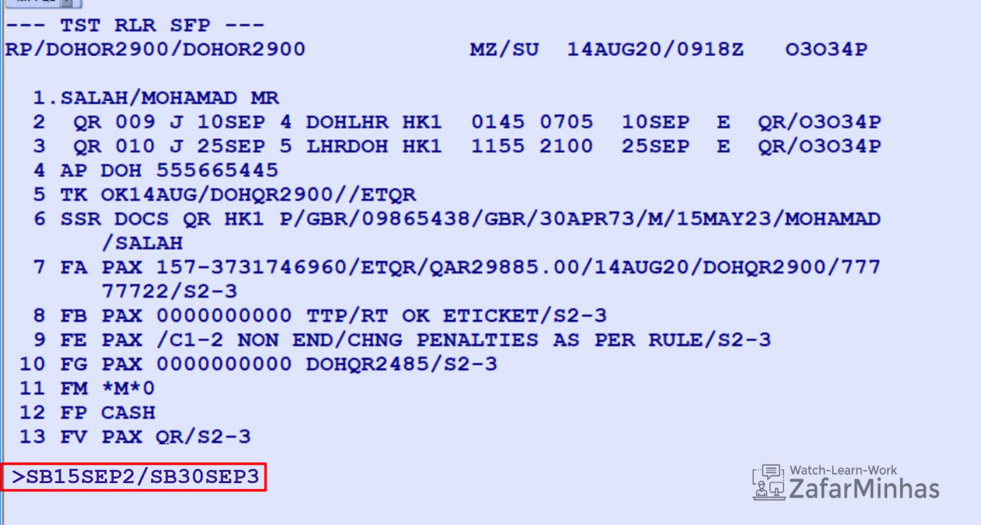
key("Return")
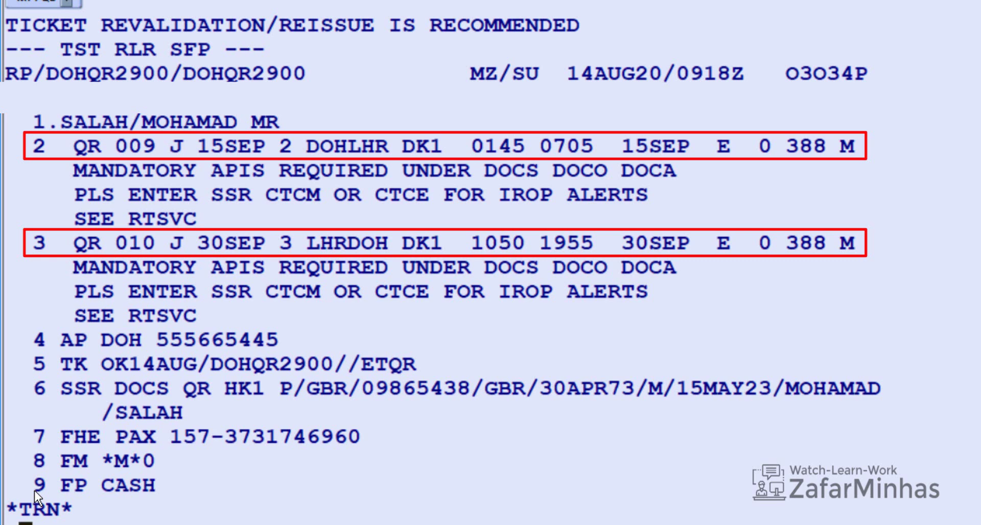
type("RFA;ER")
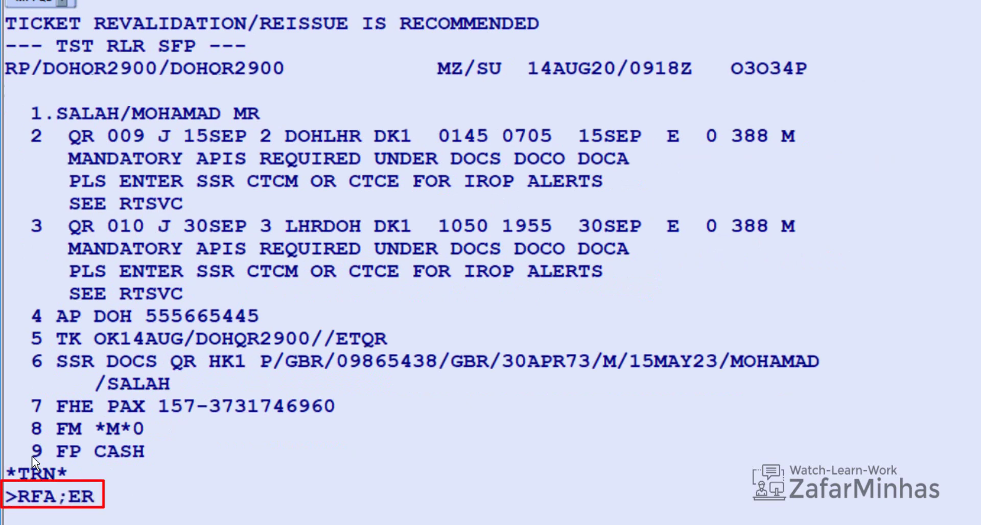
key("Return")
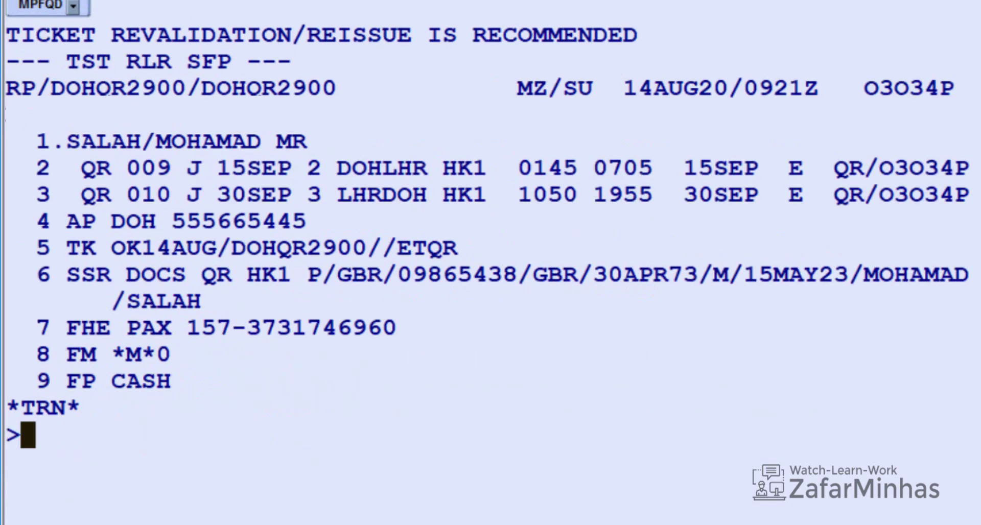
Step: Price the rebooked itinerary with FXP at QAR 29885.00 and mark TST 2 as an exchange
type("FXP")
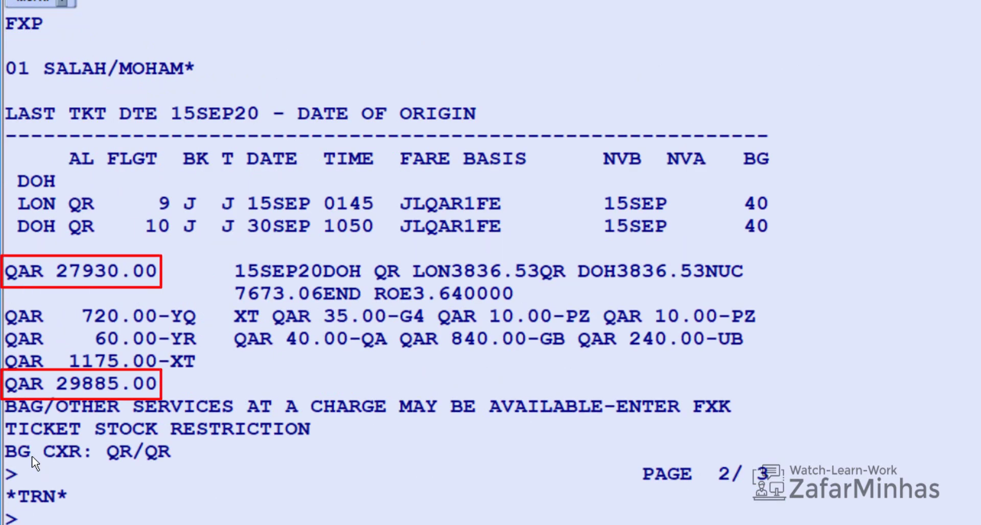
type("T")
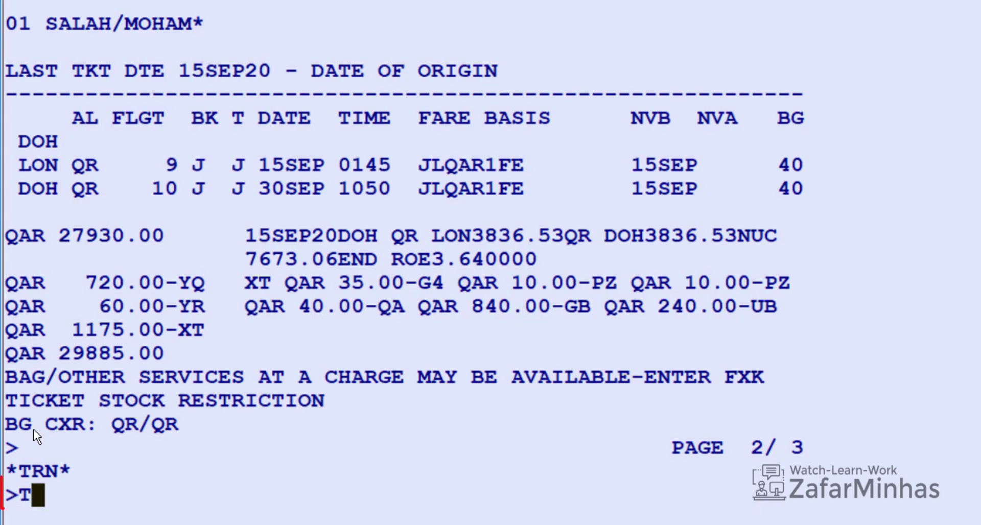
type("TK/EXCH")
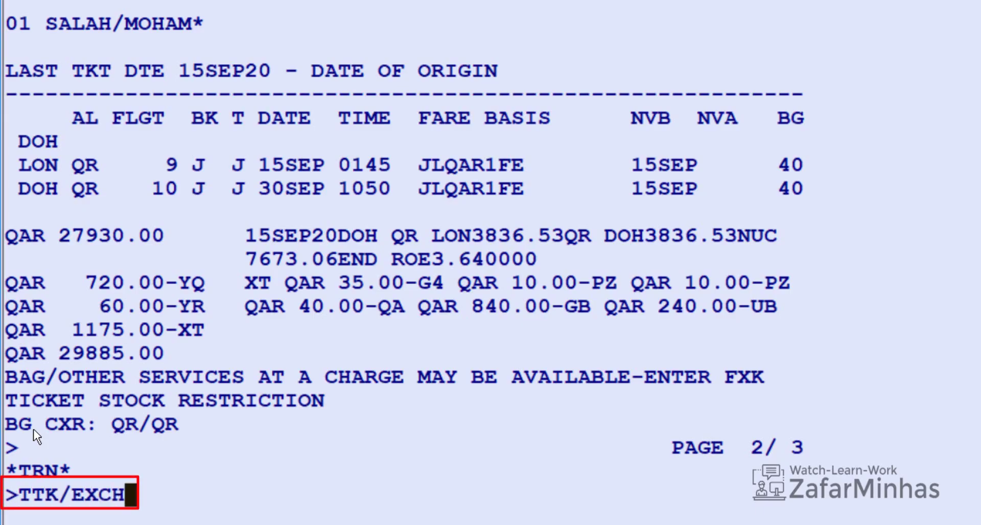
type("/T2")
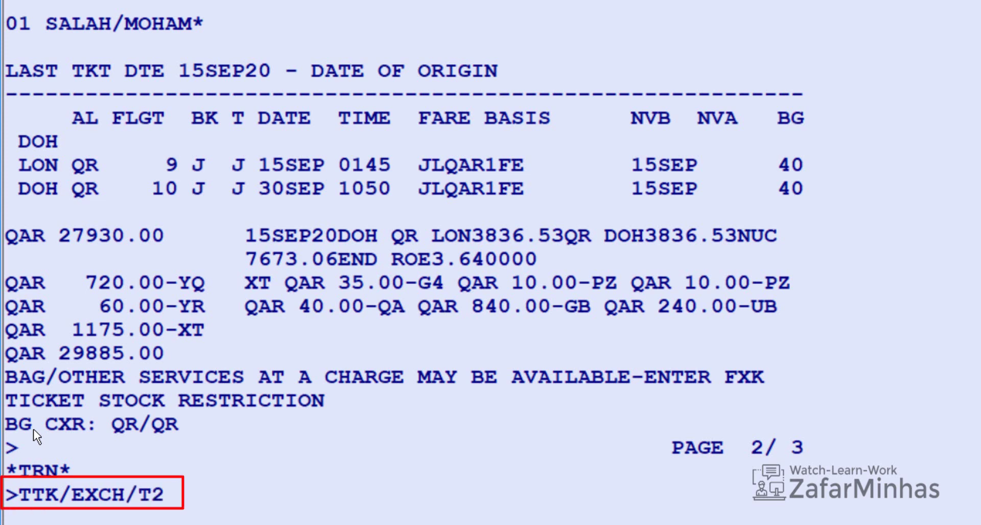
key("Return")
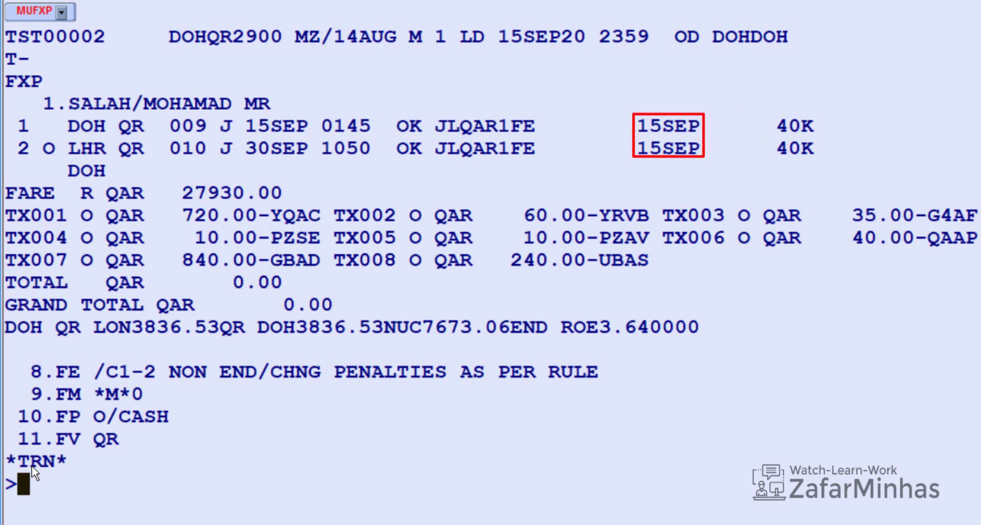
Step: Set TST 2 not-valid-before/after dates to 15SEP15SEP with TTK/T2/V15SEP15SEP
type("TTK/T2")
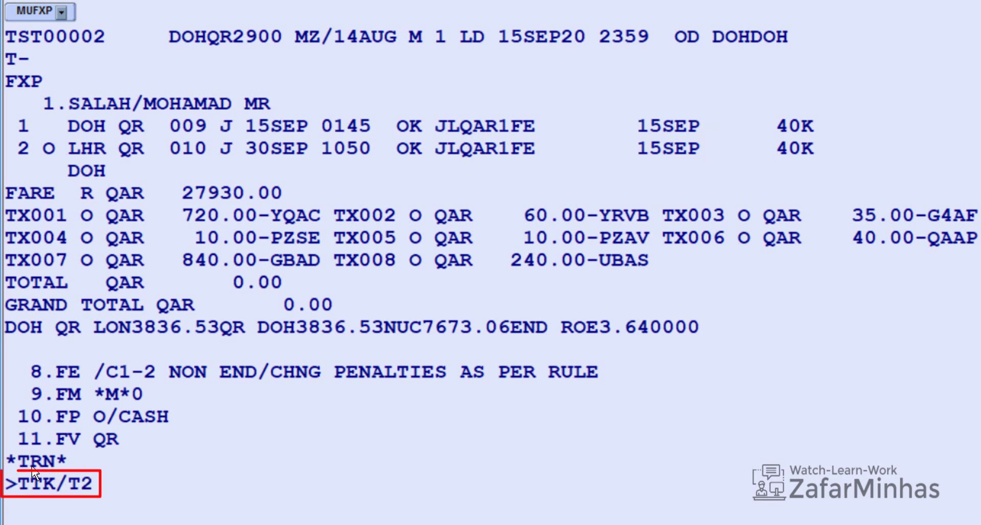
type("/V")
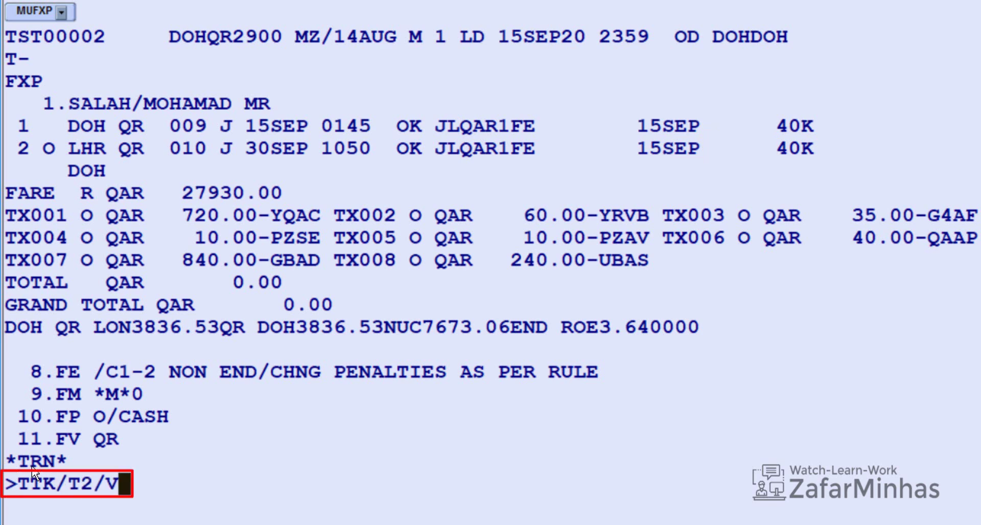
type("15SEP")
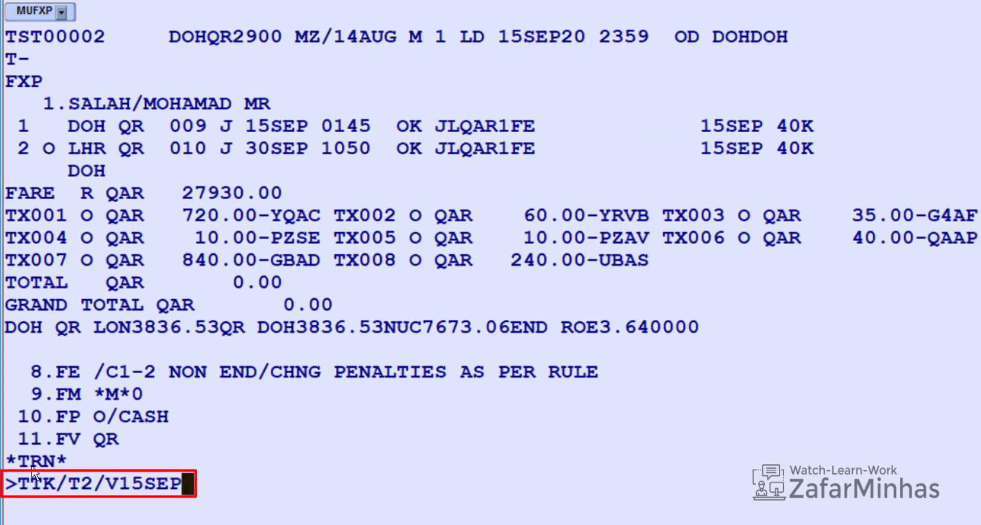
type("15SEP")
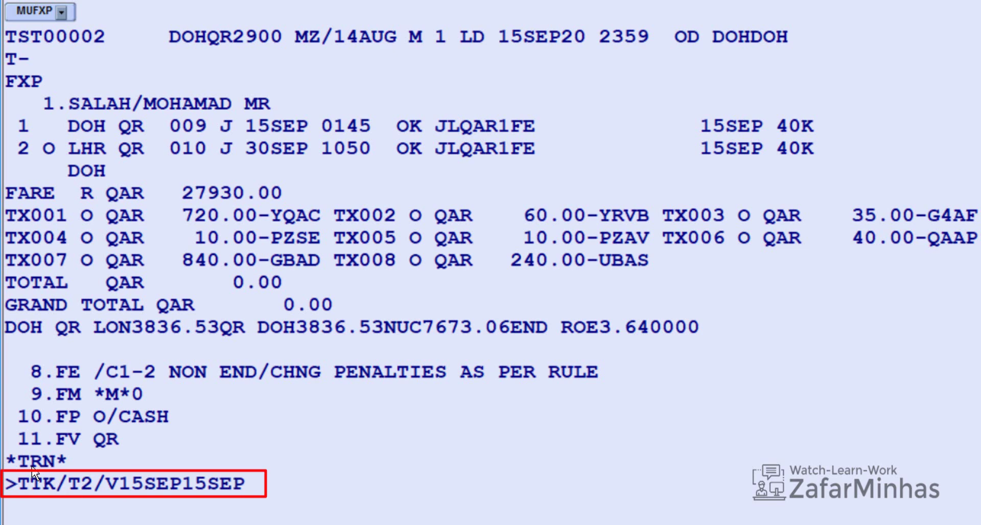
key("Return")
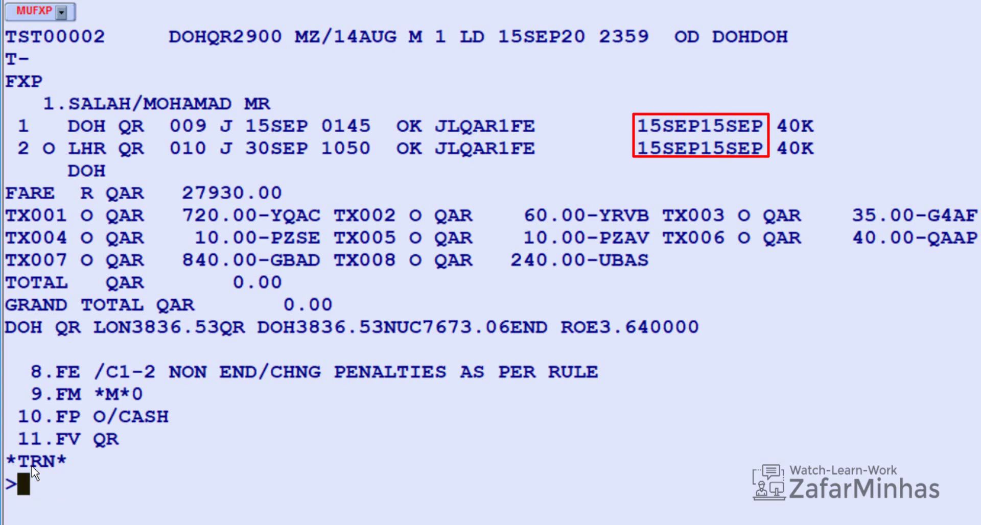
Step: Redisplay the booking and view the original ticket from line 7 with TWD/L7
type("RT")
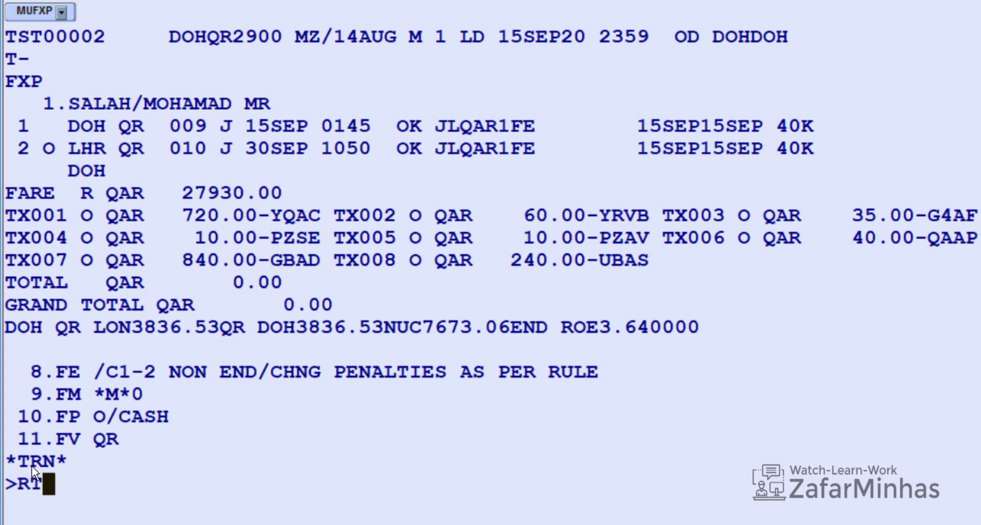
key("Return")
type("TWD")
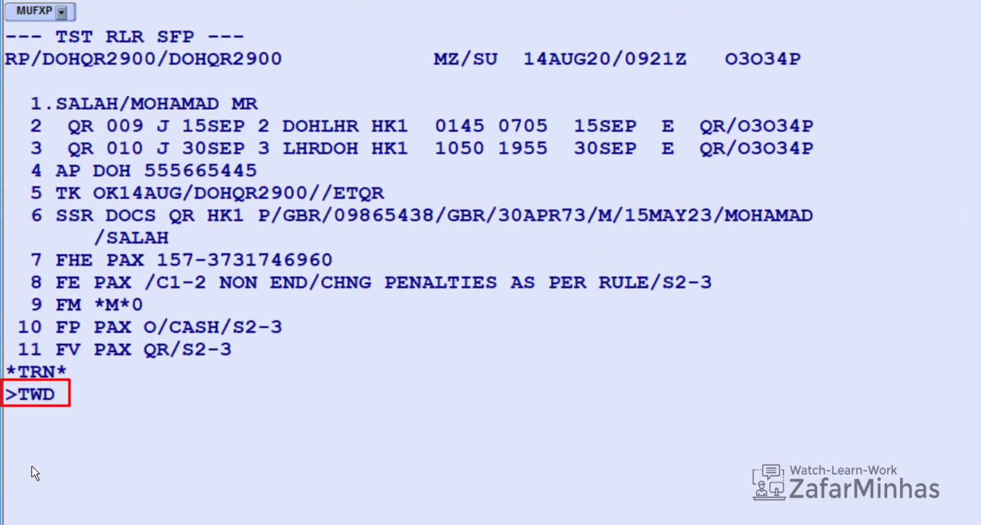
type("/L7")
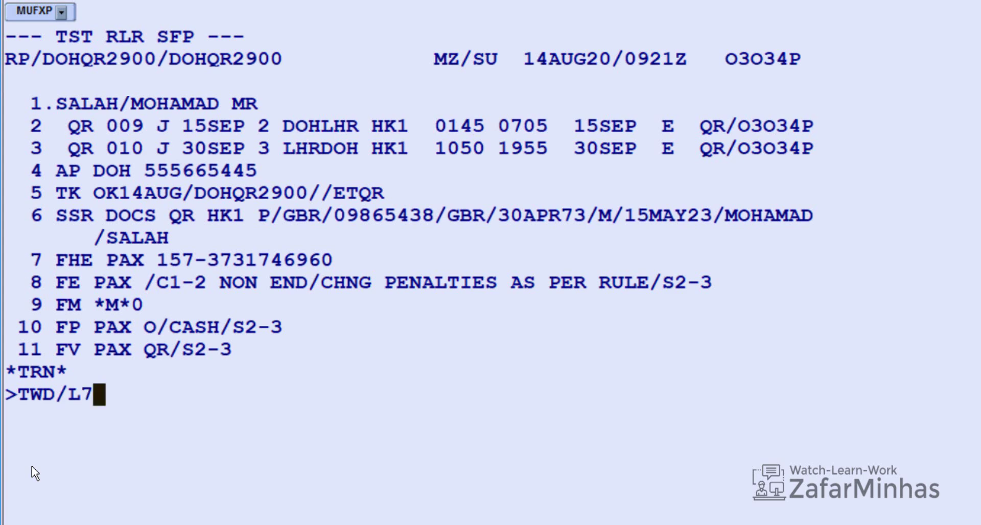
key("Return")
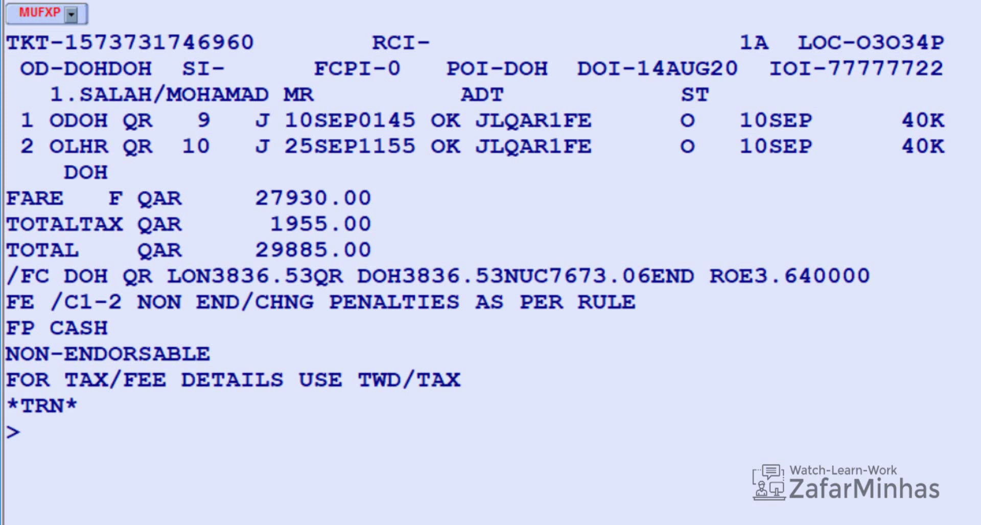
Step: Prefill the FO element with FO*L7 and add it for passenger 1, segments 2-3
type("FO")
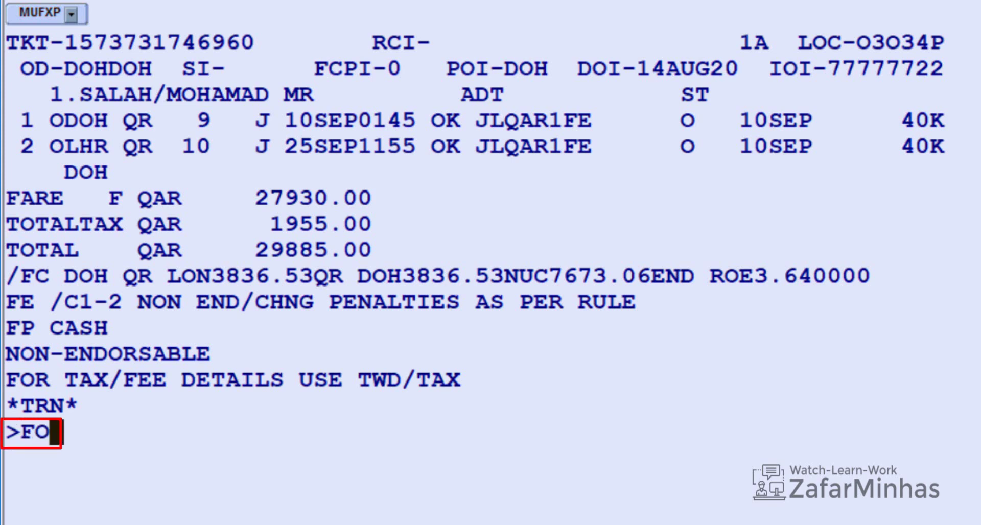
type("*")
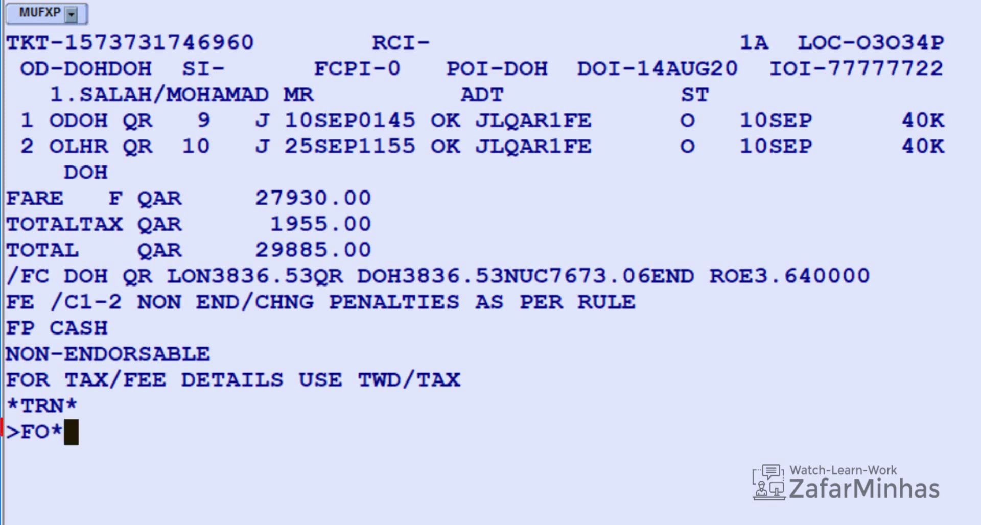
type("L")
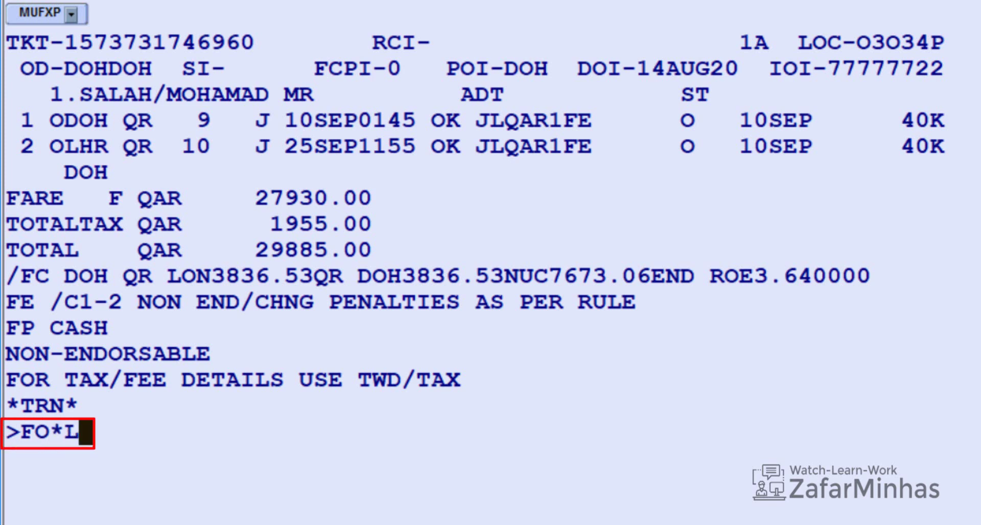
type("7")
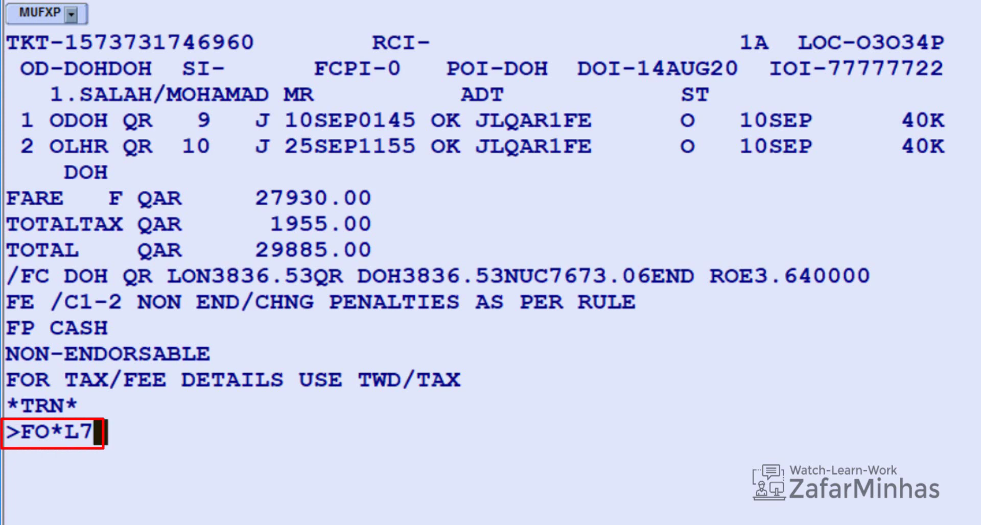
key("Return")
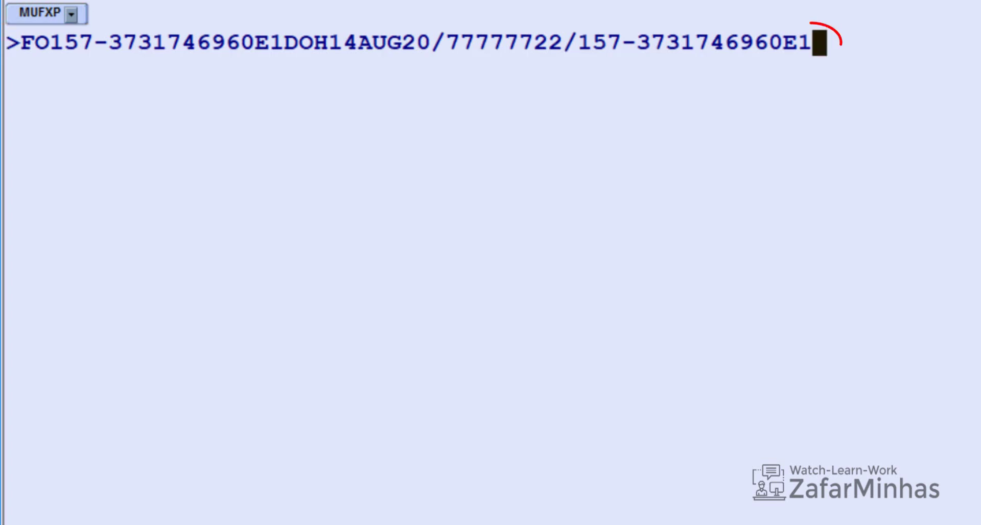
type("/")
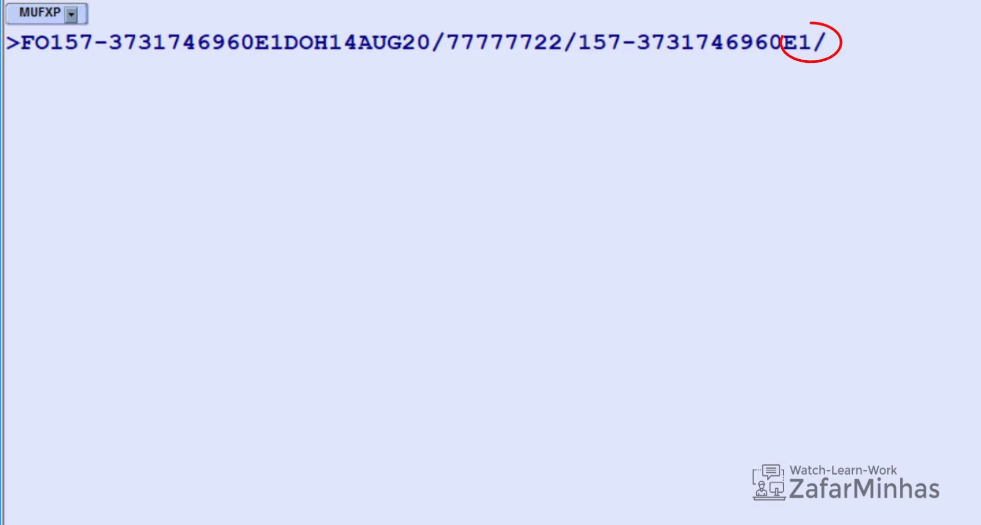
type("P")
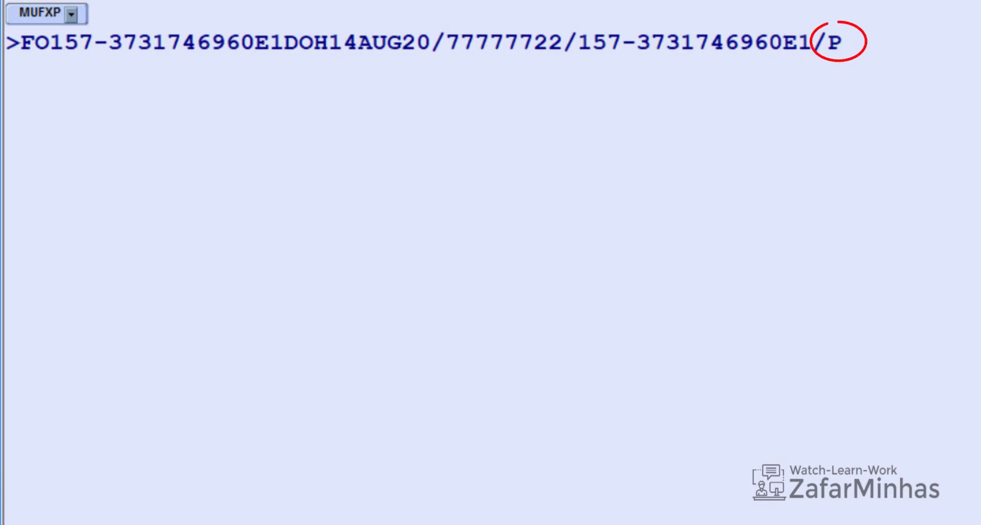
type("1/S")
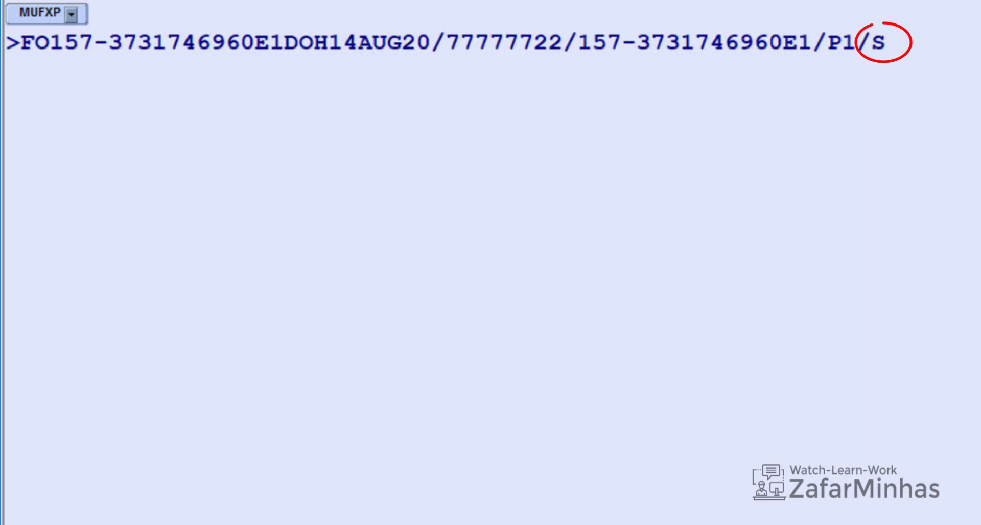
type("2-3")
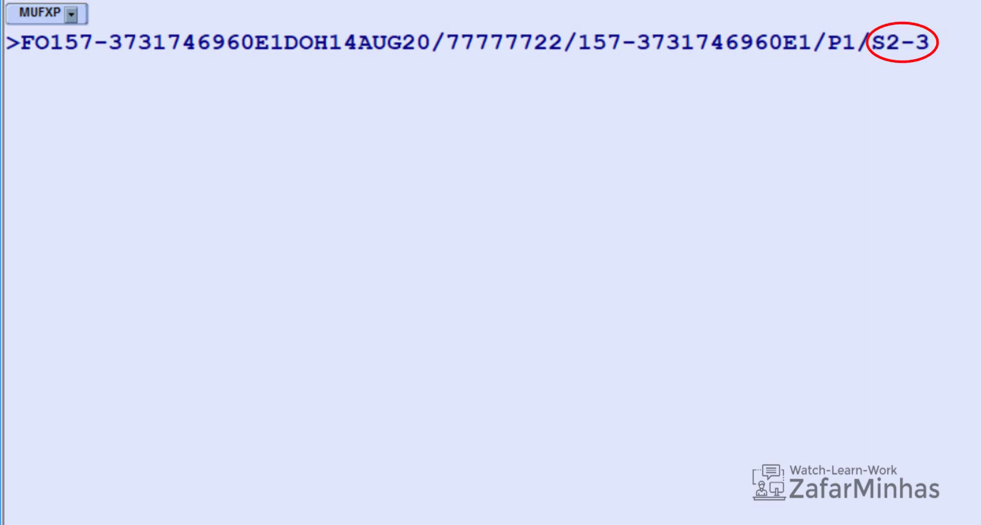
key("Return")
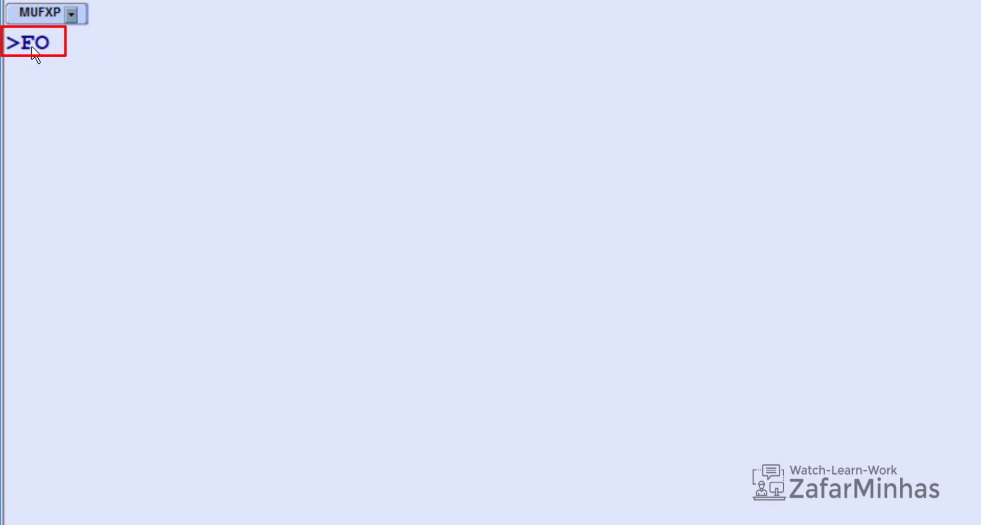
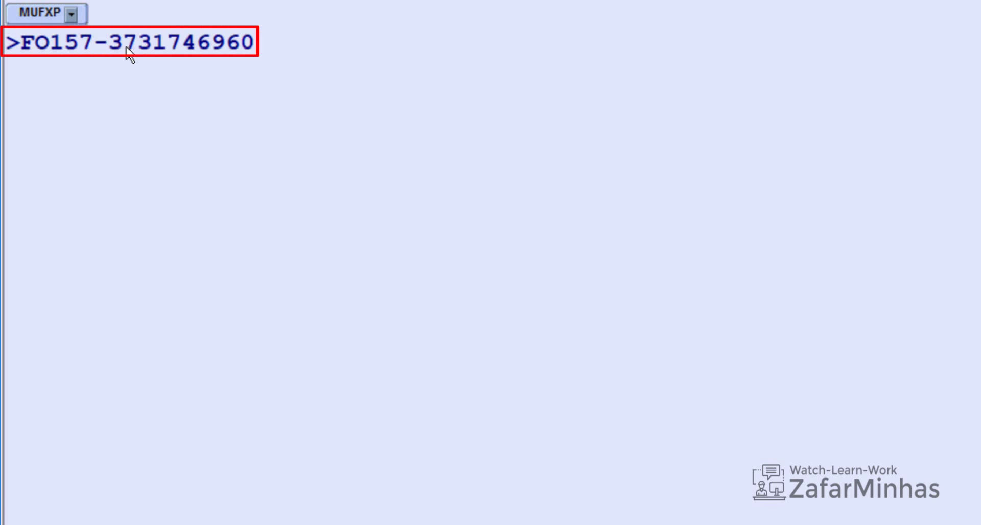
Step: Enter the FO element with the original ticket number, DOH 14AUG20 issue and office, for P1 segments 2-3
key("Return")
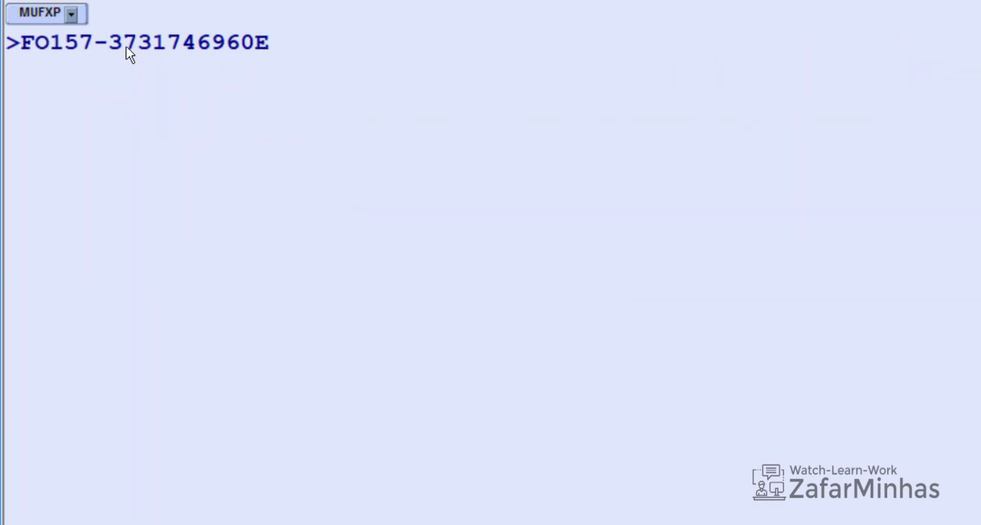
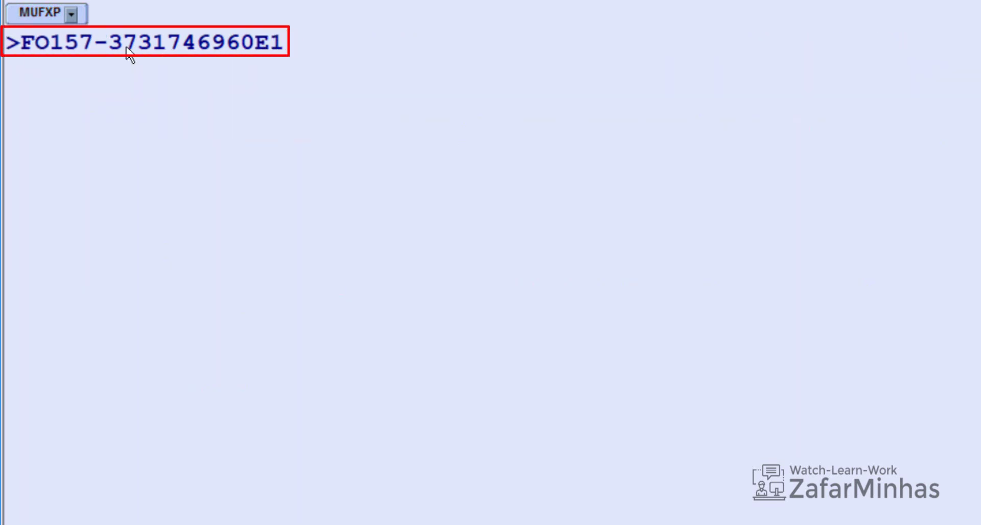
key("Return")
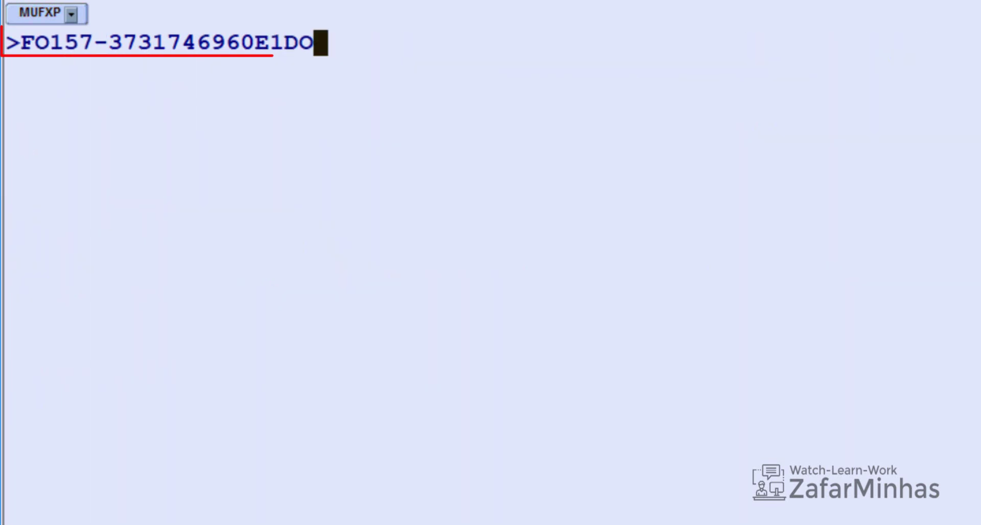
type("H")
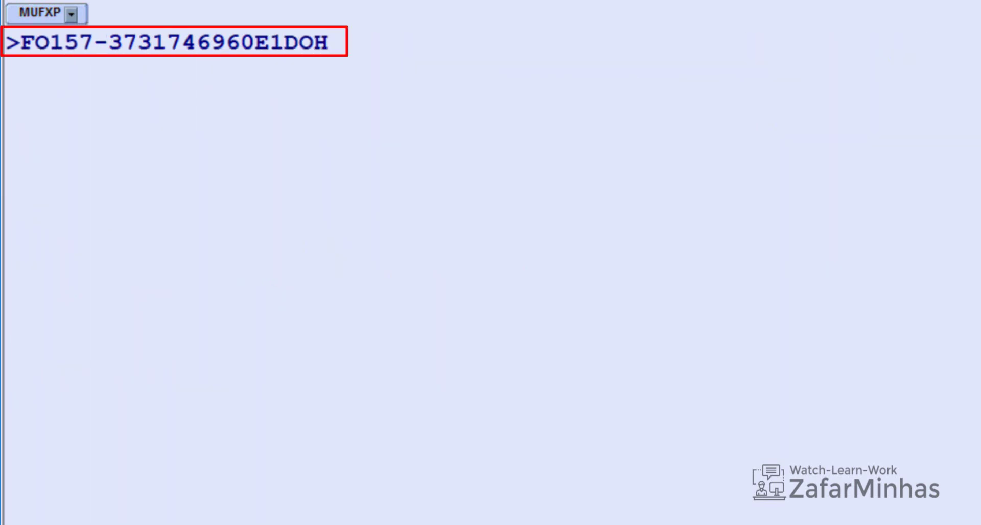
key("Return")
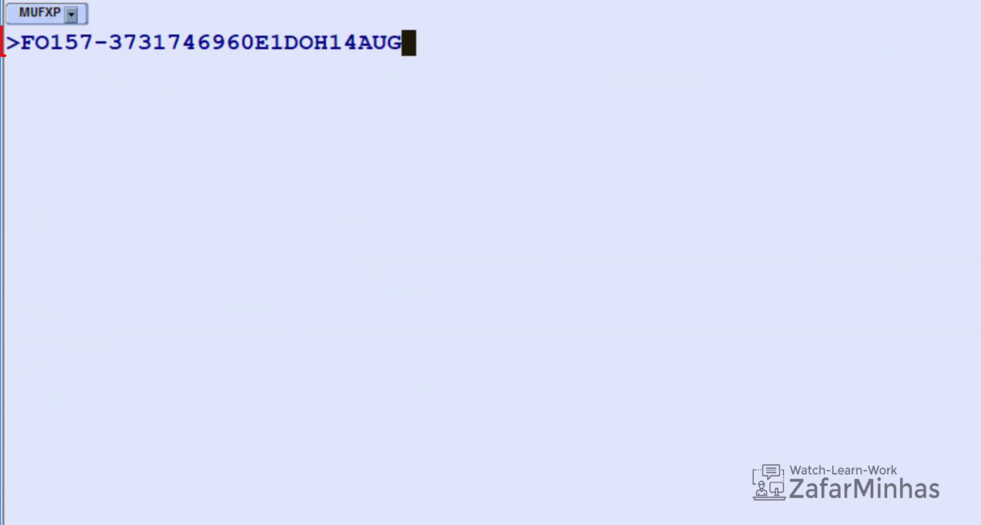
type("20/")
key("Return")
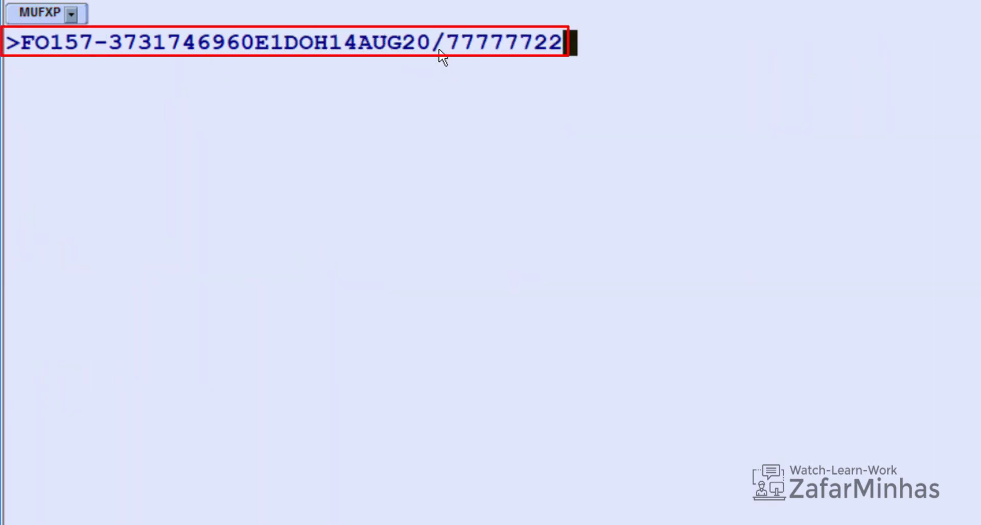
type("/P1/S")
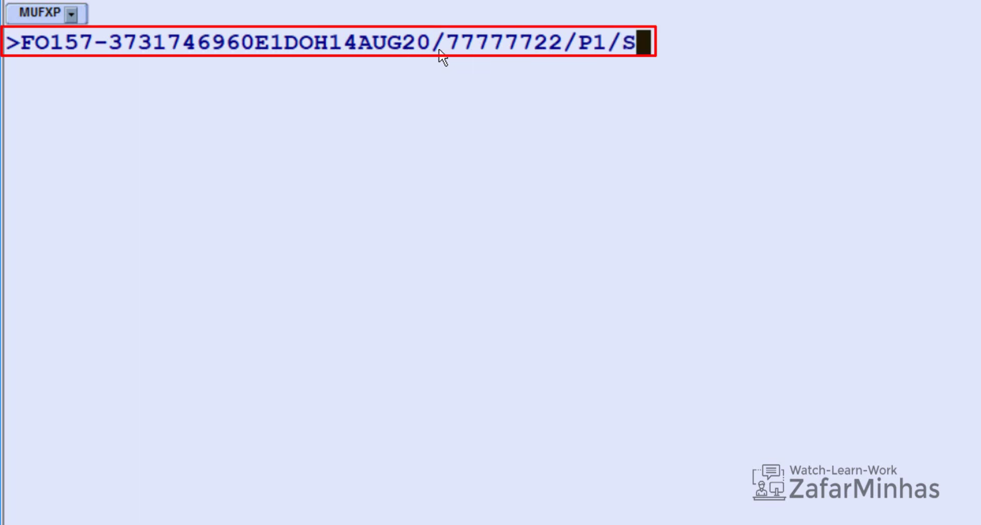
type("2-3")
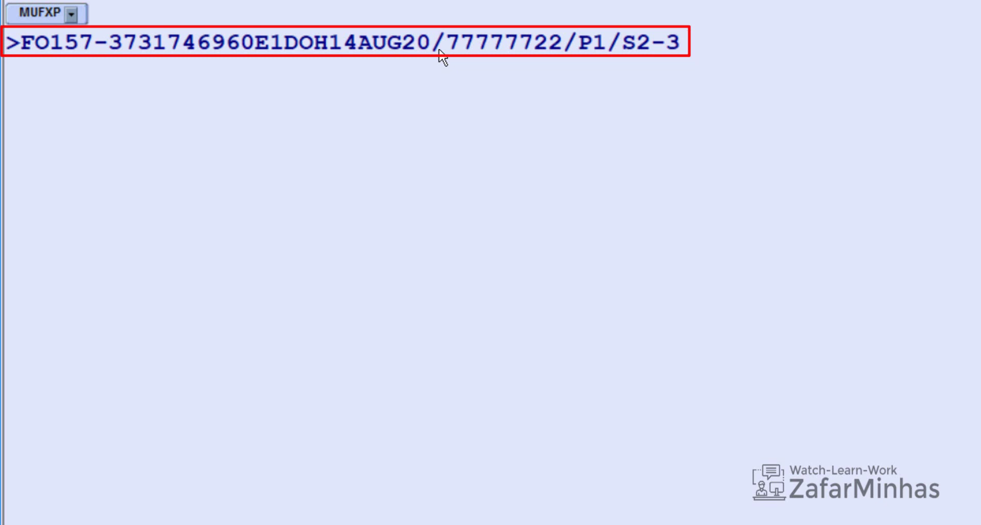
key("Return")
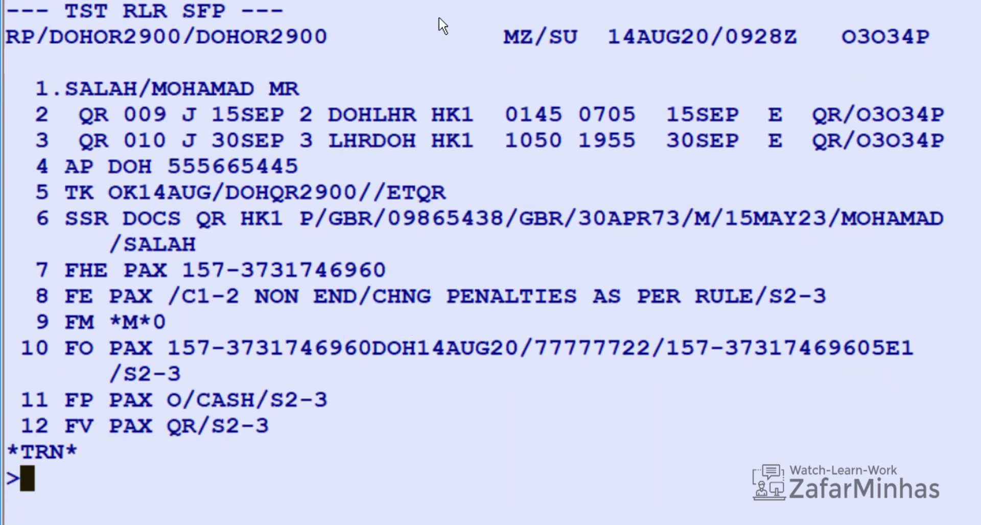
Step: Delete FP line 11 and add FPO/CASH/S2-3/P1 for original cash payment
type("XE")
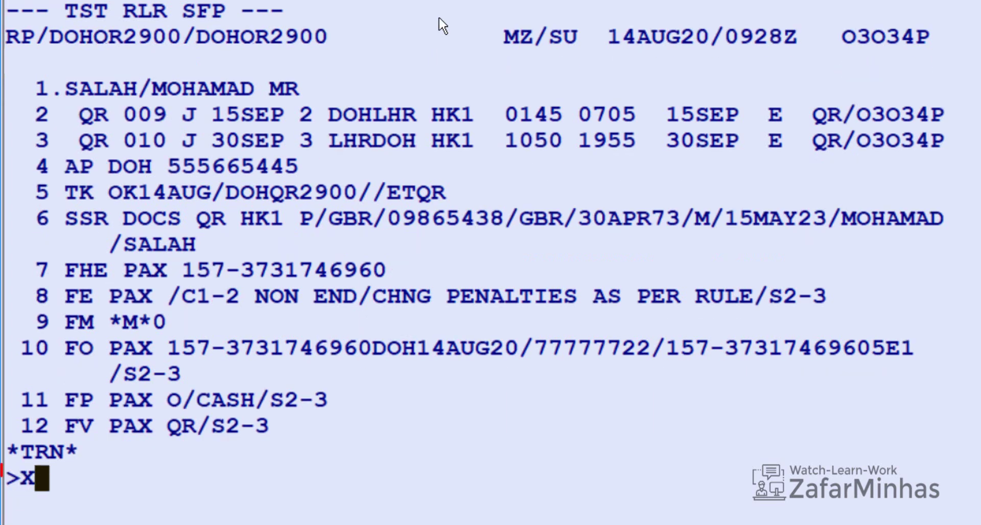
type("11")
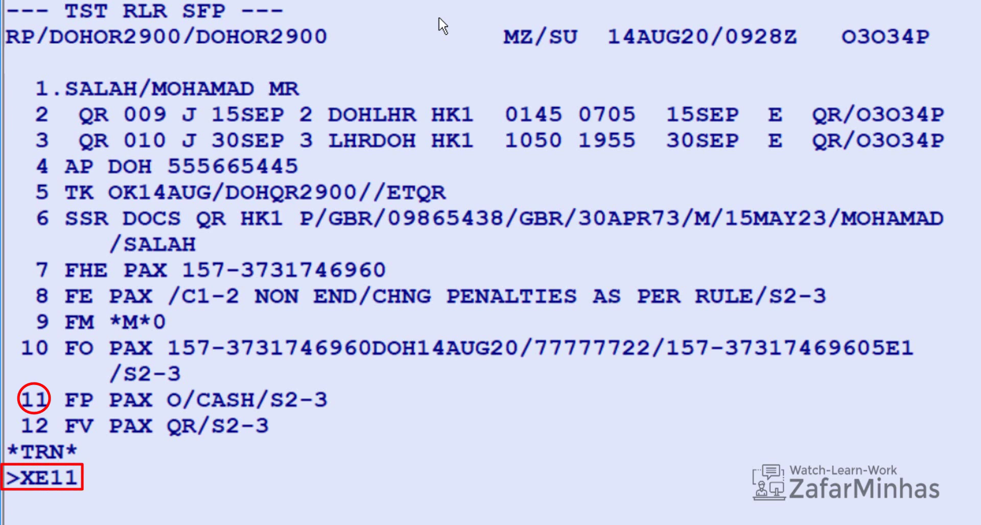
key("Return")
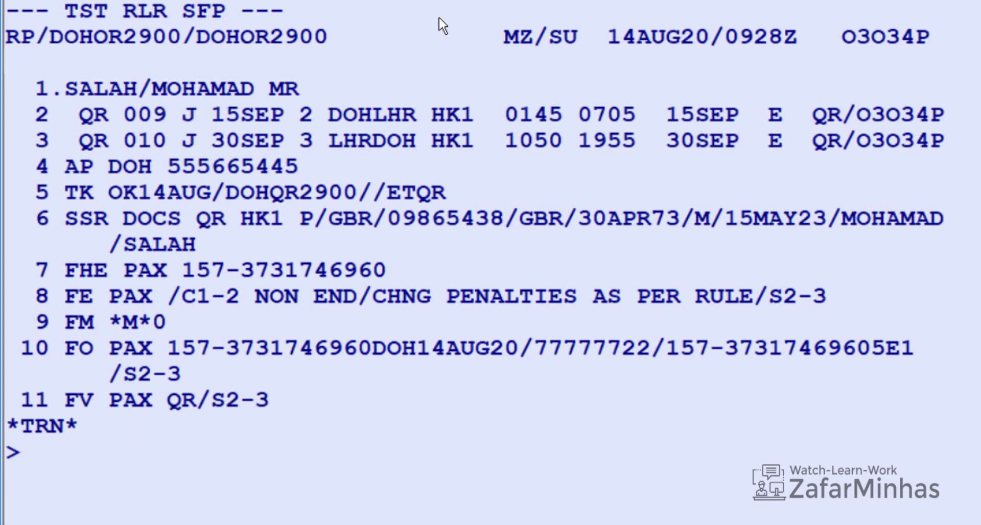
type("FPO")
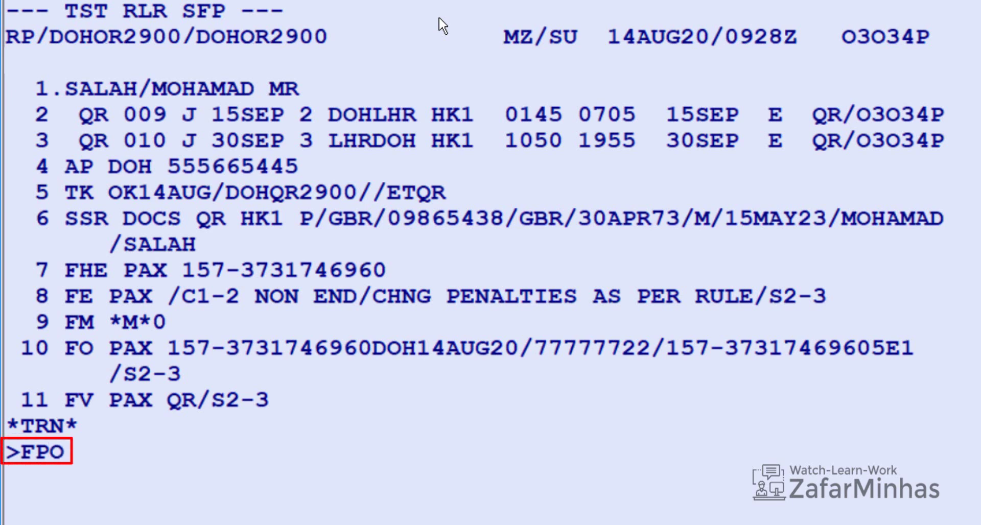
type("/")
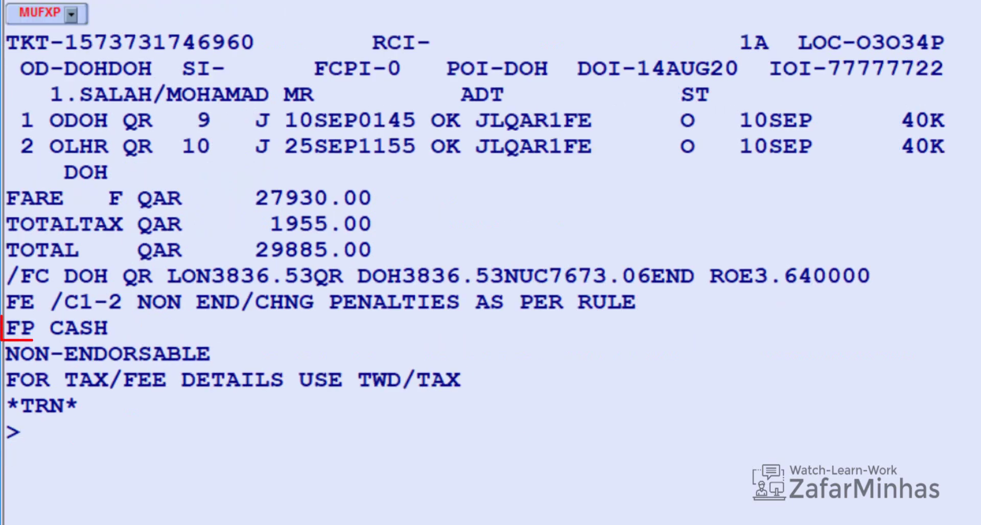
type("CASH")
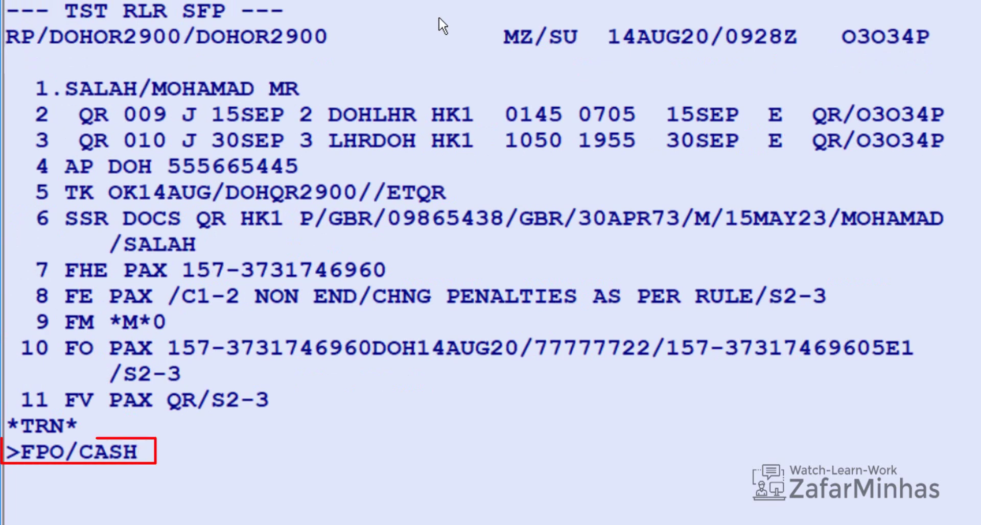
type("/S")
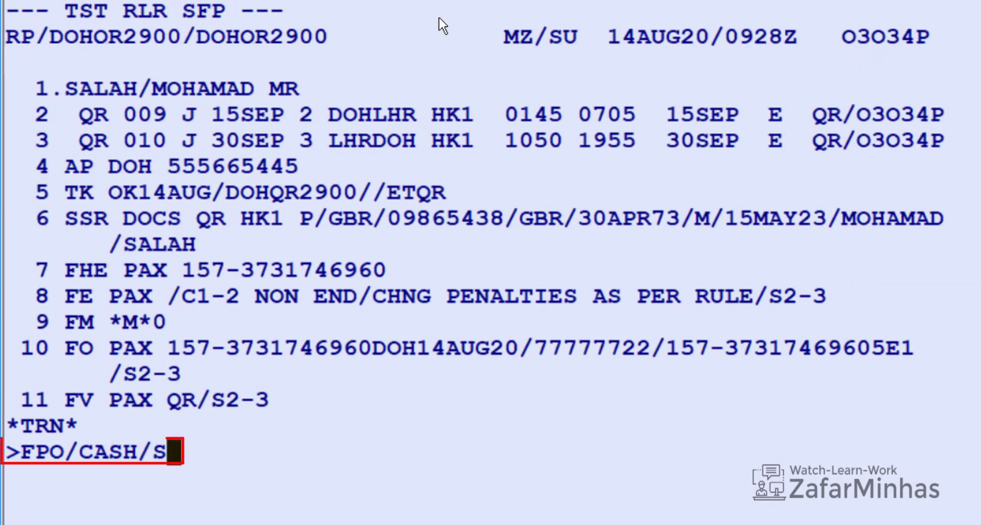
type("2-3")
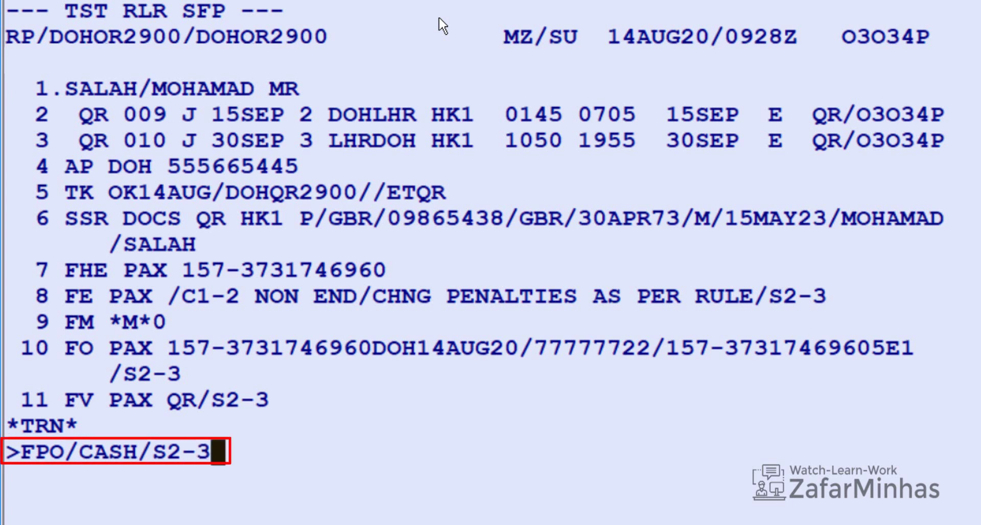
type("/P")
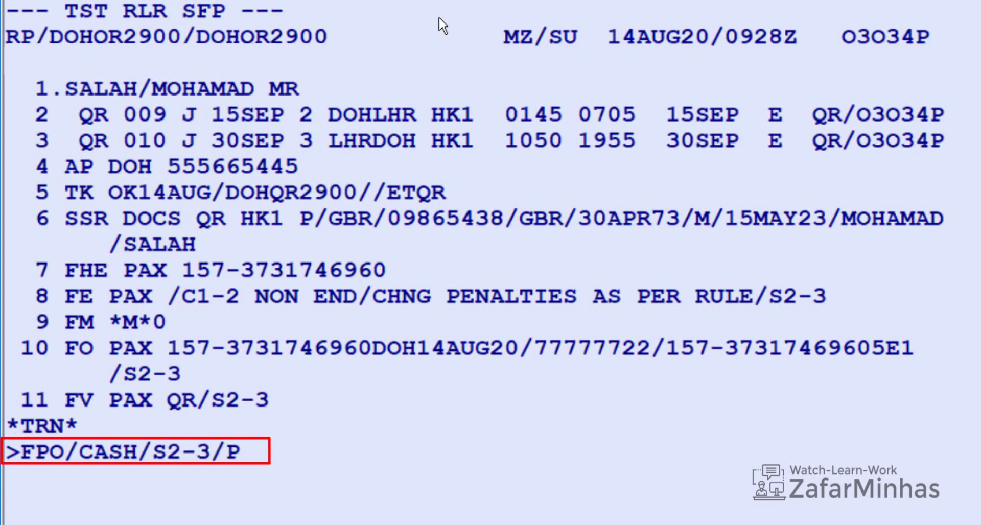
type("1")
key("Return")
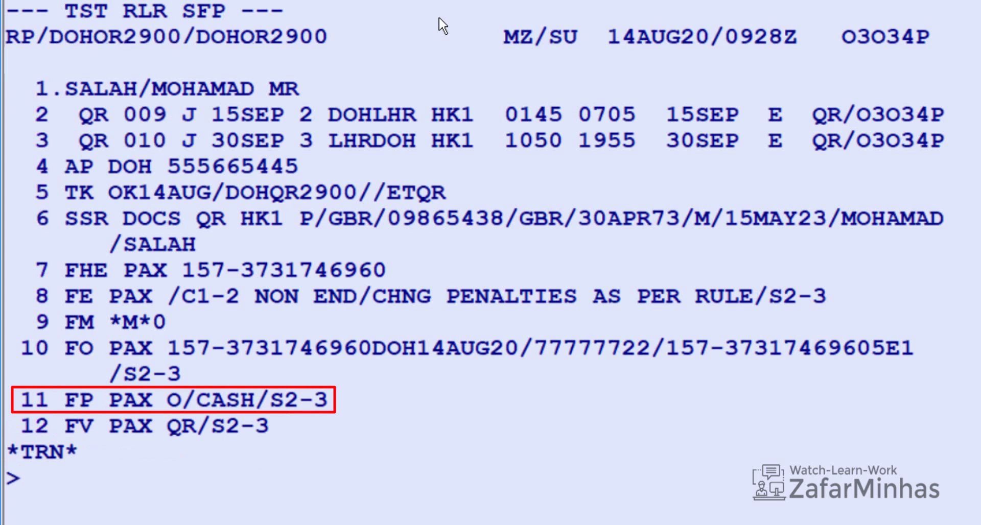
Step: Save the booking with RFA;ER and redisplay it
type("RFA;ER")
key("Return")
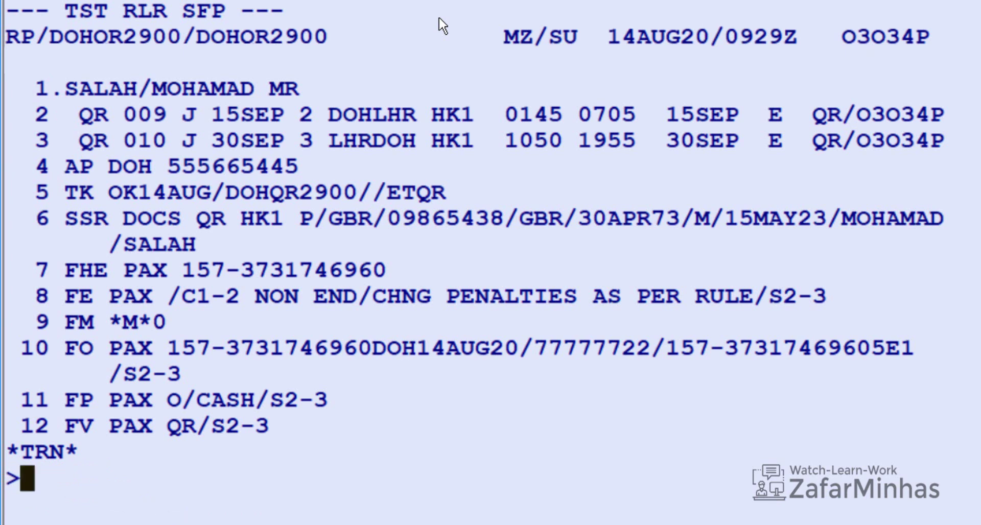
type("TWD/L")
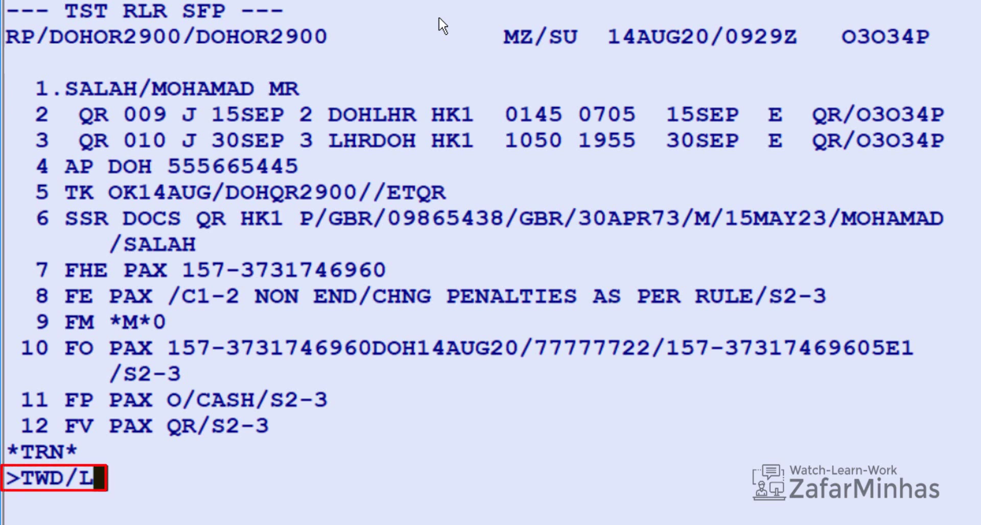
type("7")
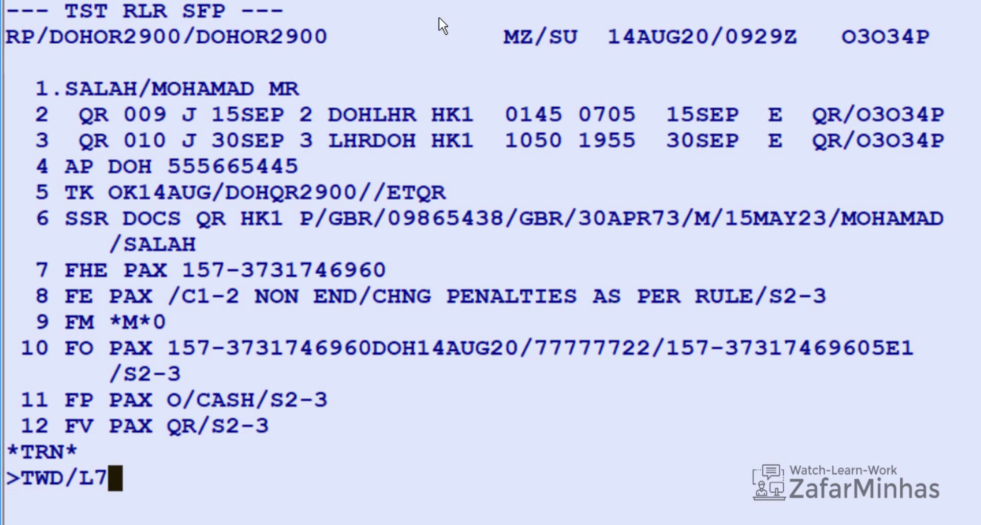
Step: Check the original ticket on line 7, then bring back the booking with RT
key("Return")
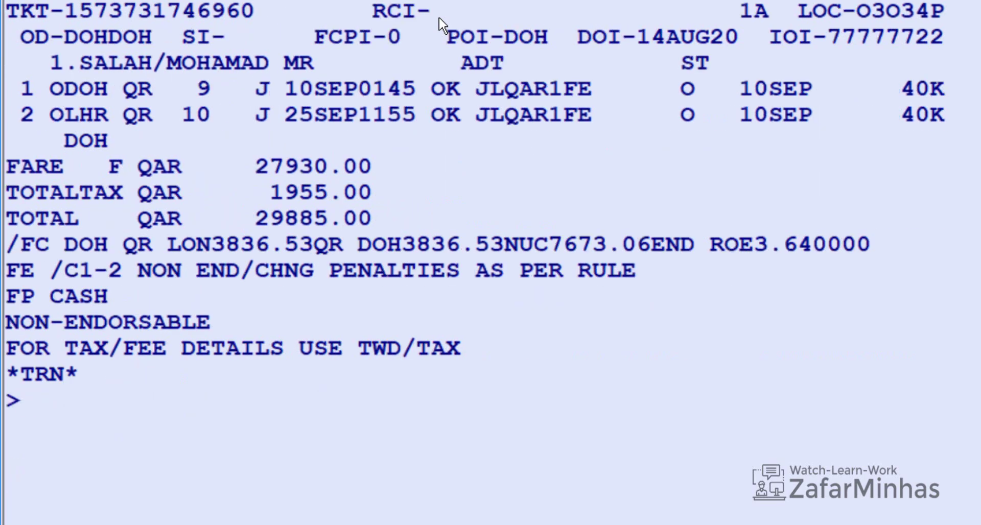
type("RT")
key("Return")
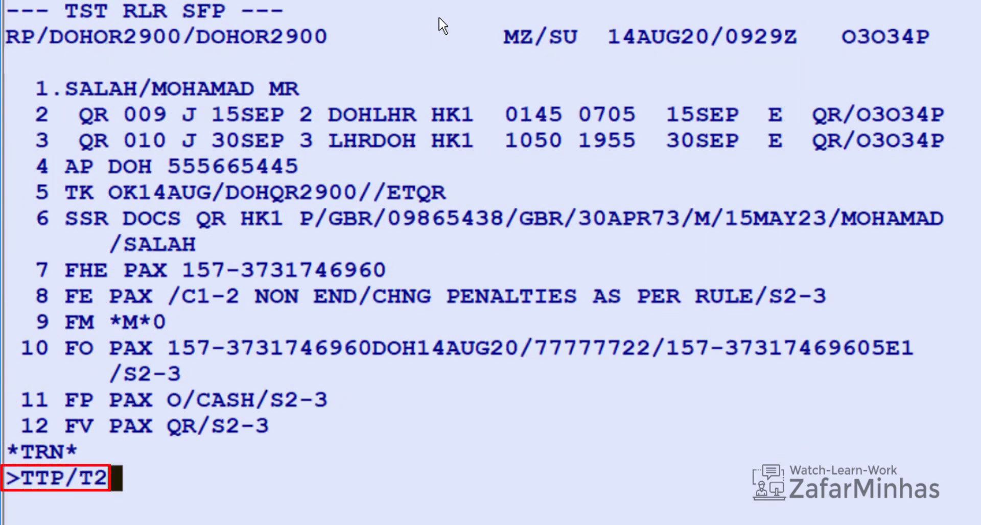
Step: Issue the reissued e-ticket from TST 2 with TTP/T2 and retrieve the booking by record locator
key("Return")
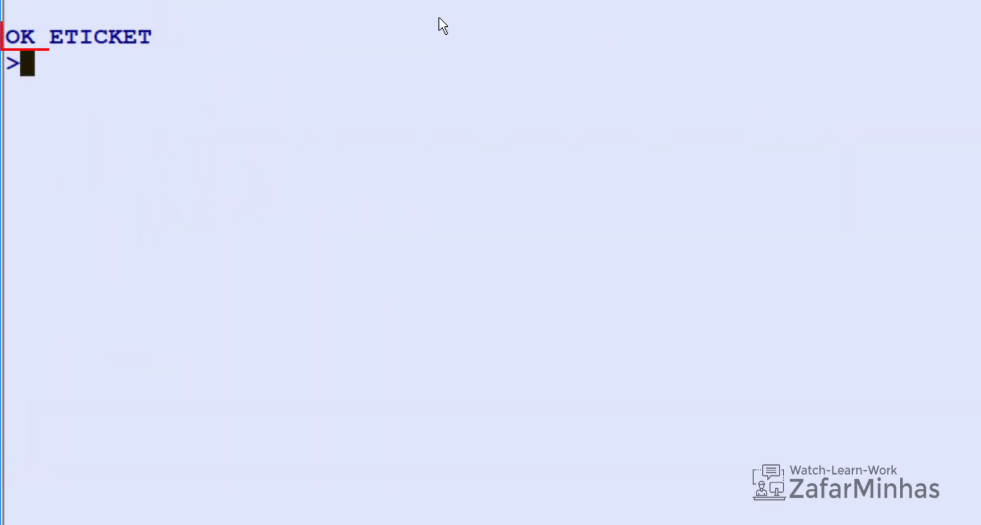
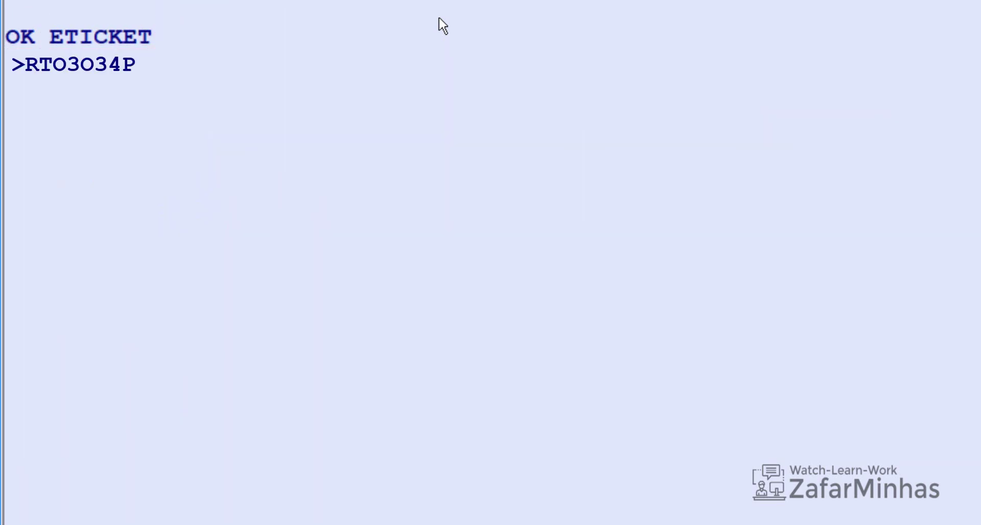
key("Return")
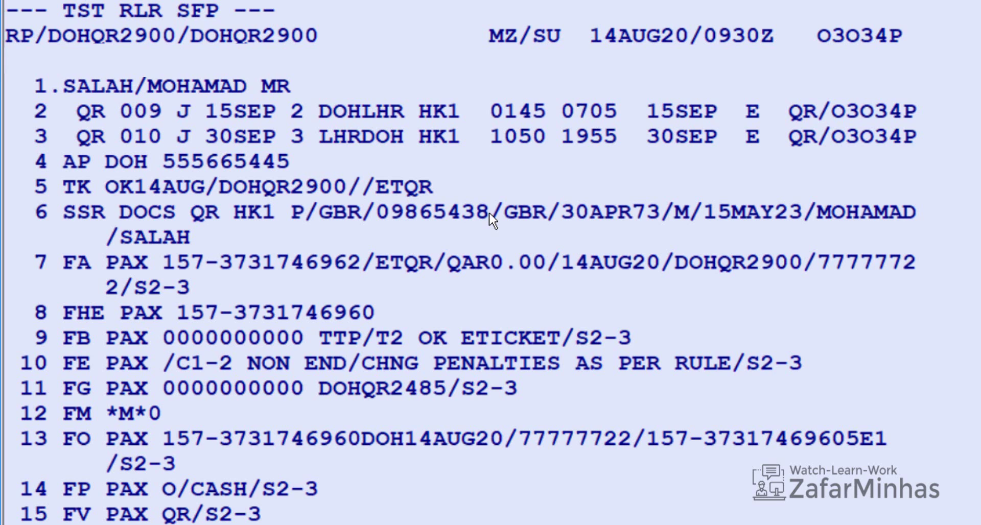
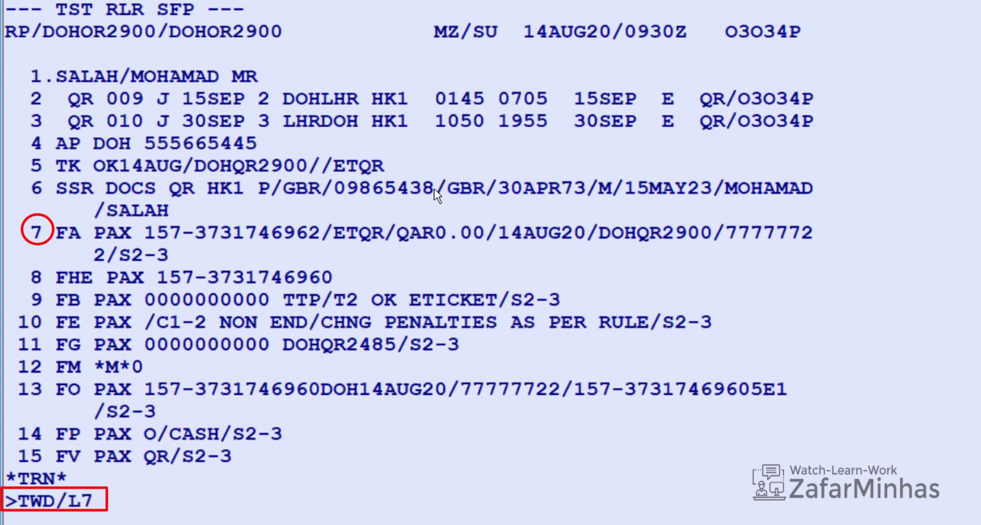
key("Return")
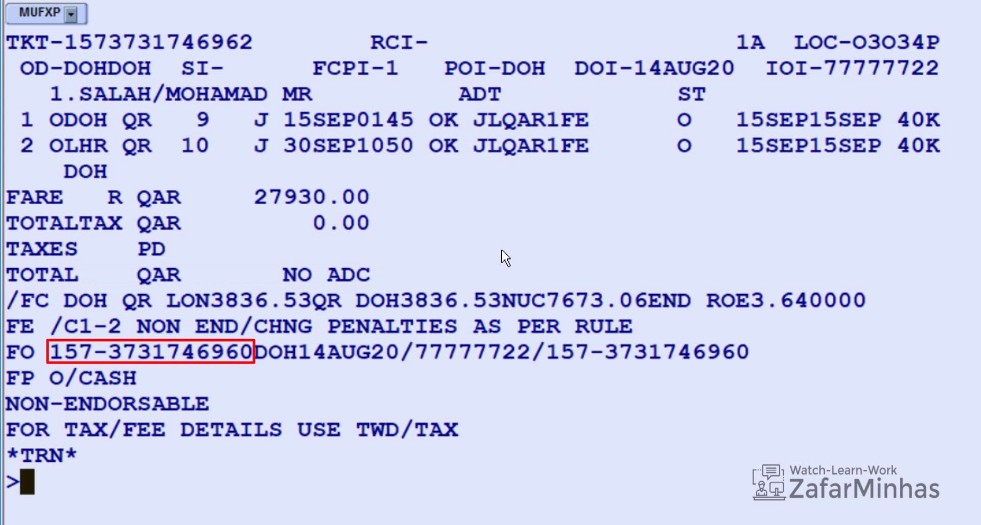
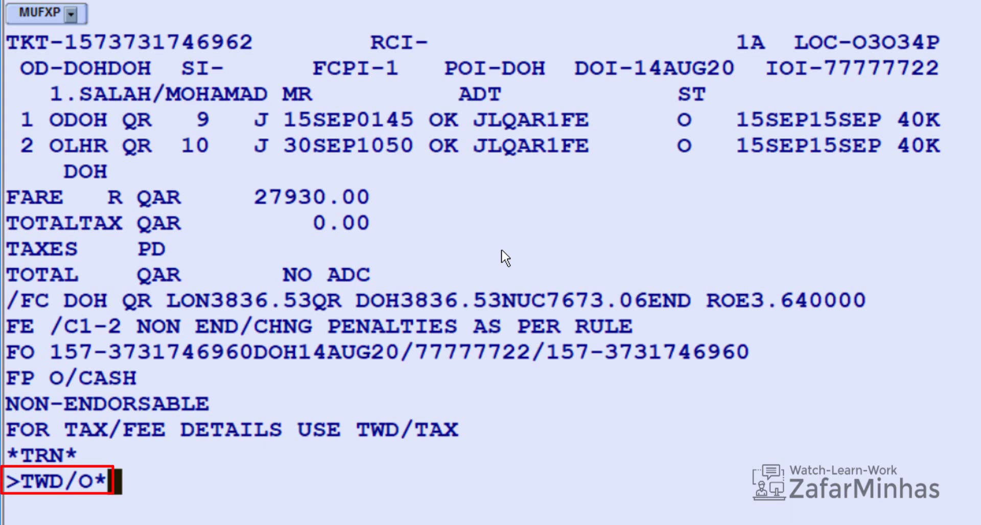
key("Return")
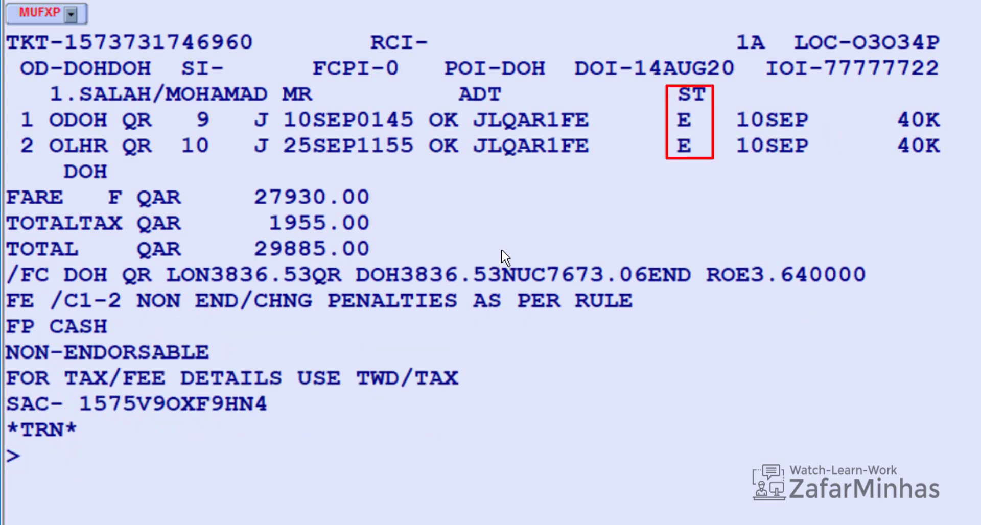
key("Return")
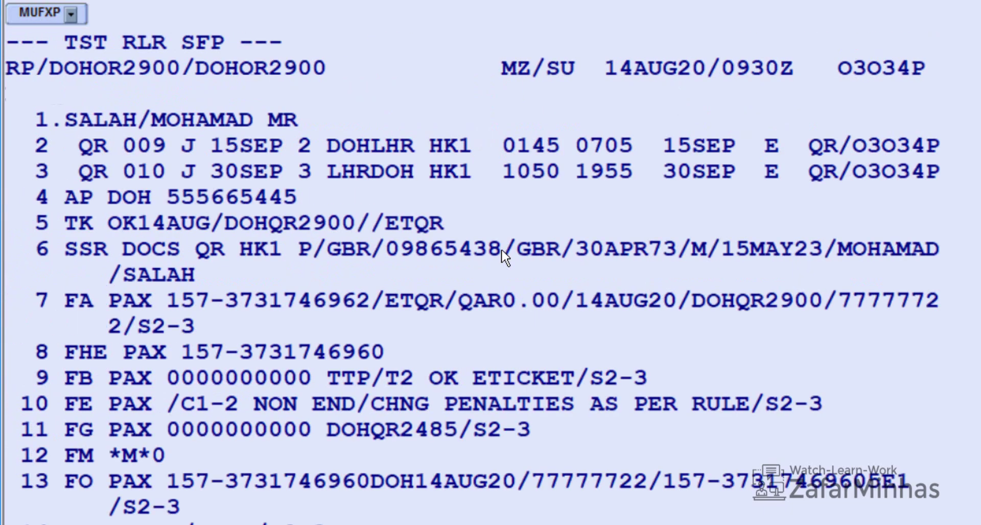